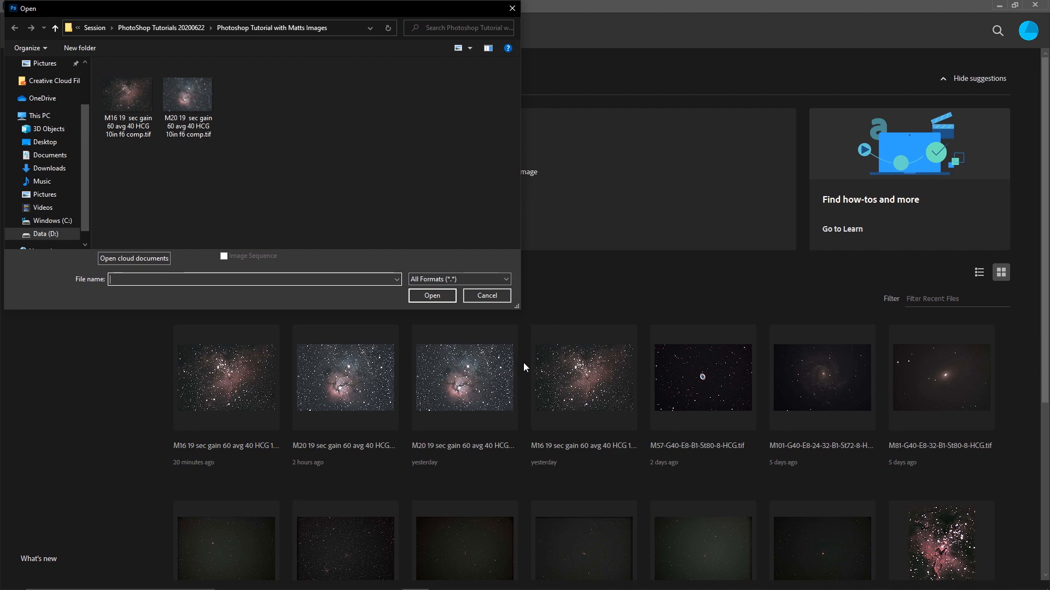
# Step: Open the M20 nebula TIFF image and crop it to about 1596 × 1083 px, trimming the bottom edge
pyautogui.click(189, 93)
pyautogui.click(439, 296)
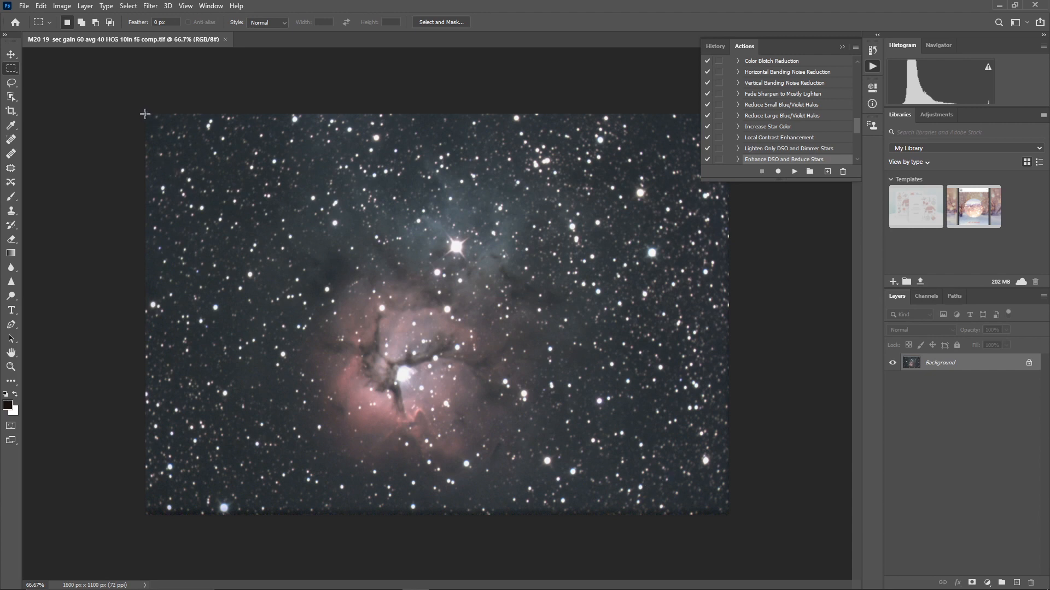
pyautogui.moveTo(145, 115); pyautogui.dragTo(727, 509)
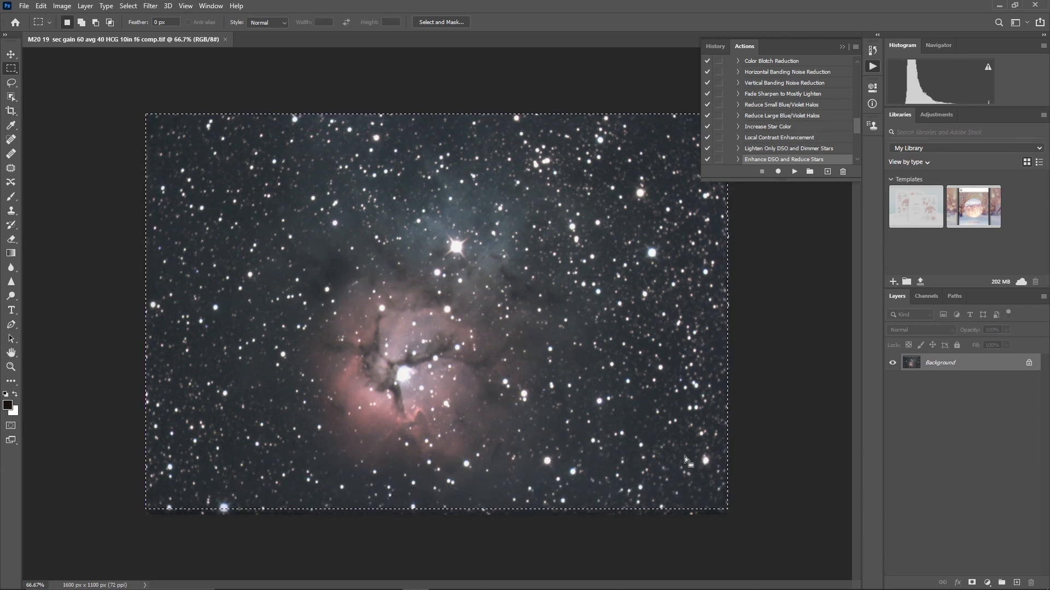
pyautogui.click(59, 6)
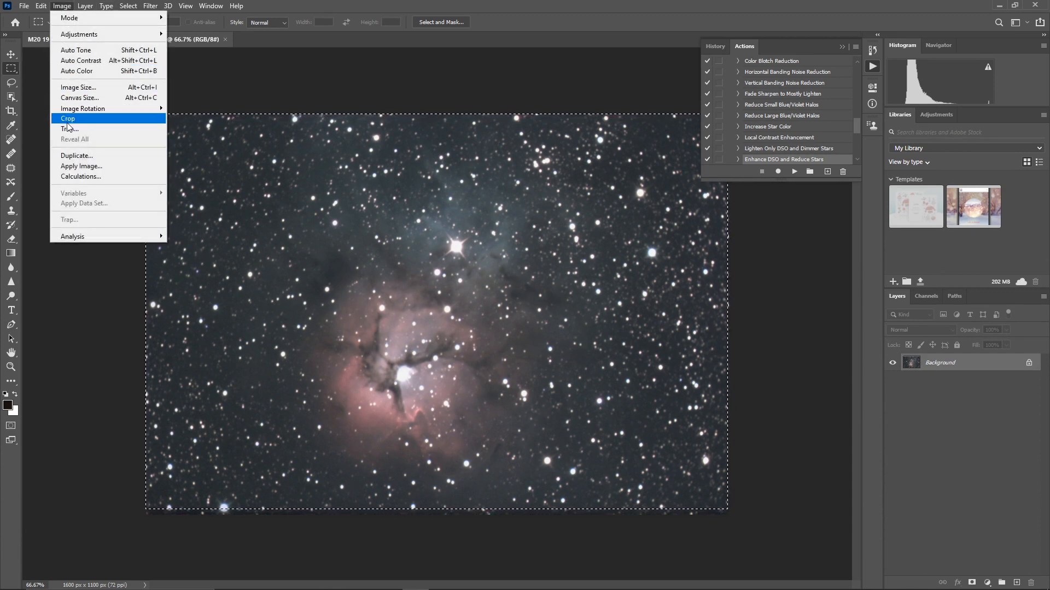
pyautogui.click(67, 118)
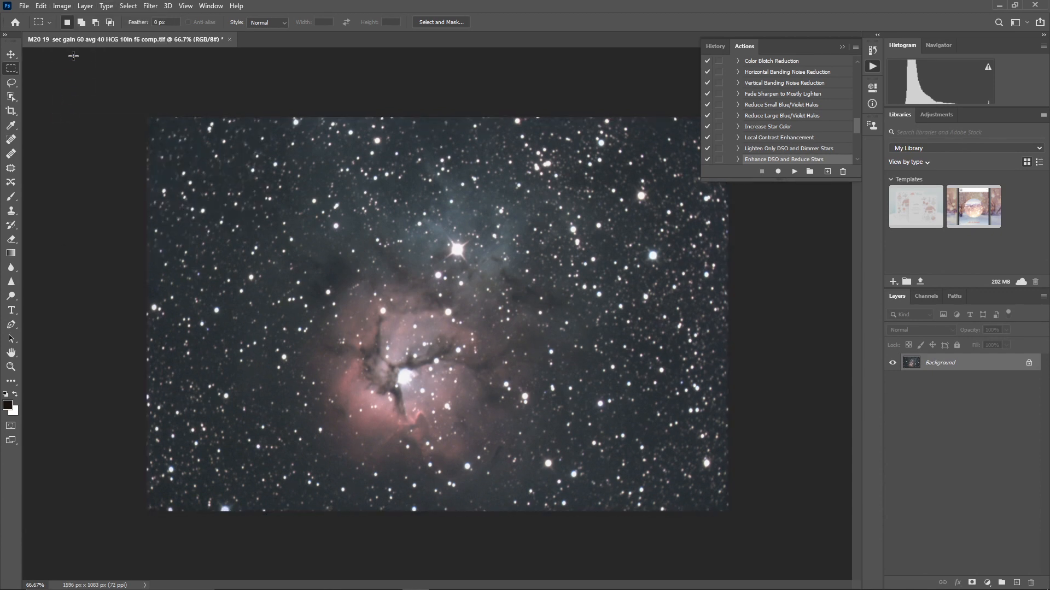
# Step: Convert the cropped image to 16 Bits/Channel
pyautogui.click(61, 6)
pyautogui.moveTo(71, 17)
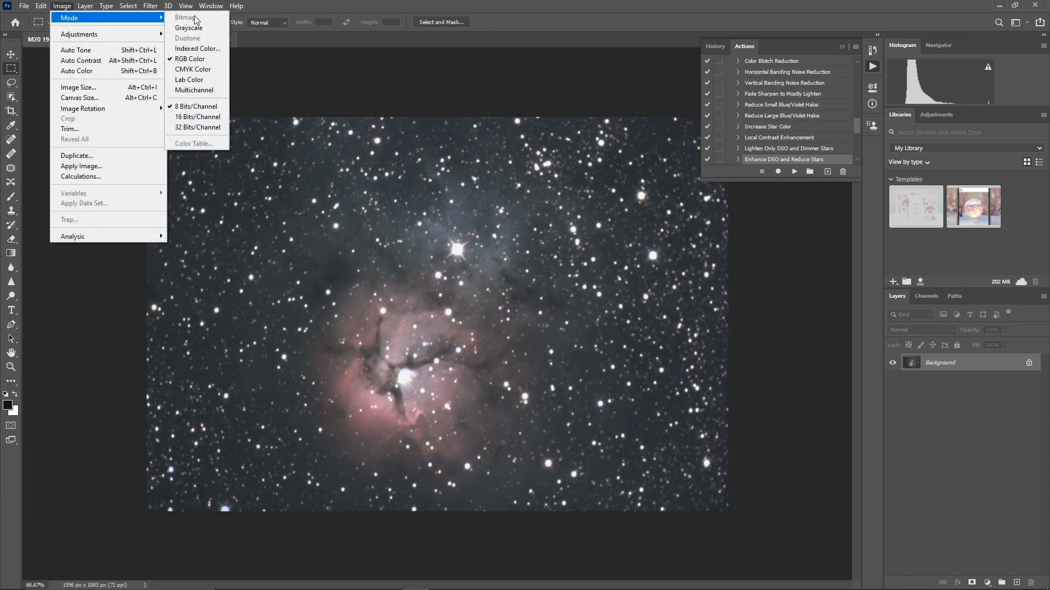
pyautogui.click(197, 117)
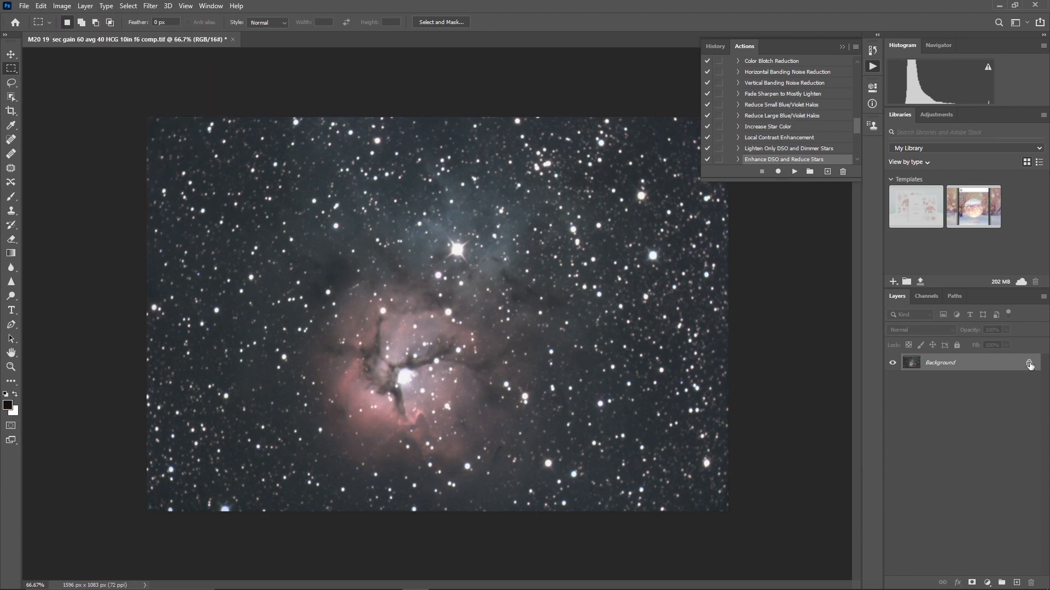
# Step: Duplicate the Background layer under the name DeNoise
pyautogui.click(1044, 296)
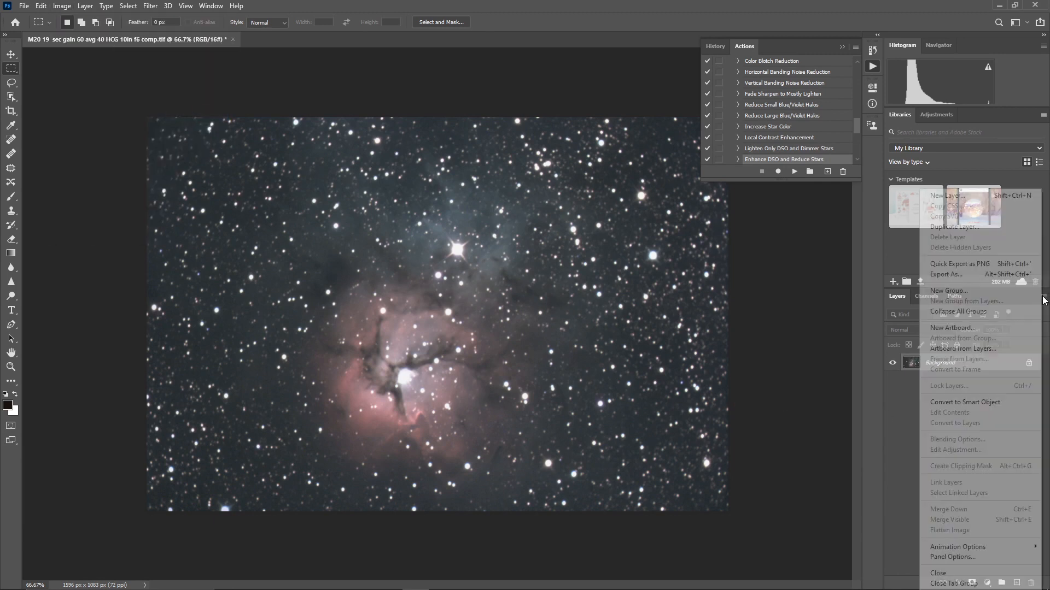
pyautogui.click(973, 226)
pyautogui.write('DeNoise')
pyautogui.press('Return')
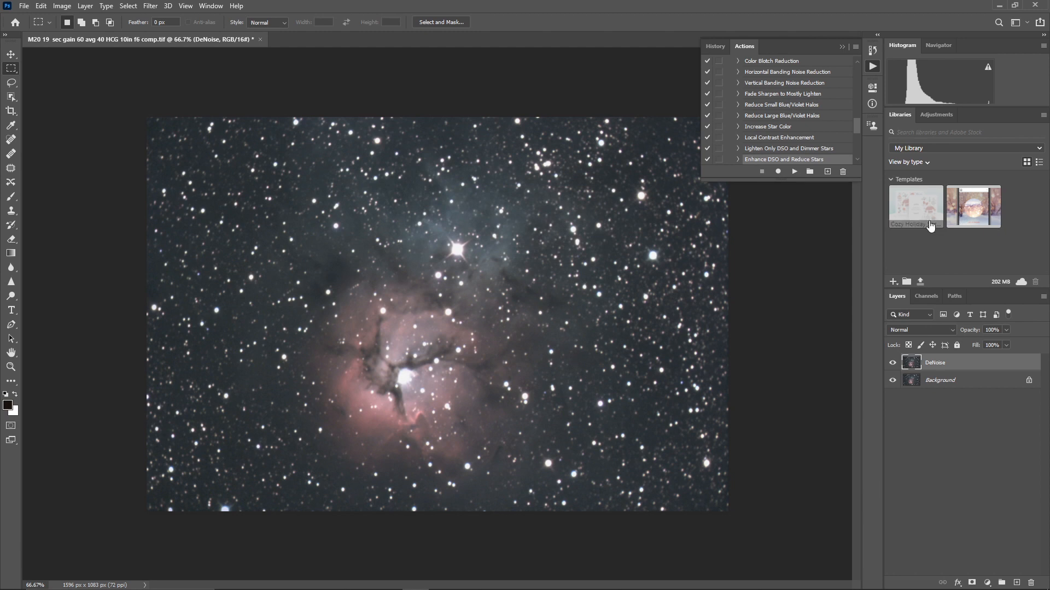
# Step: Open the DeNoise layer in the Topaz DeNoise AI filter and dismiss its two-page welcome guide
pyautogui.click(151, 6)
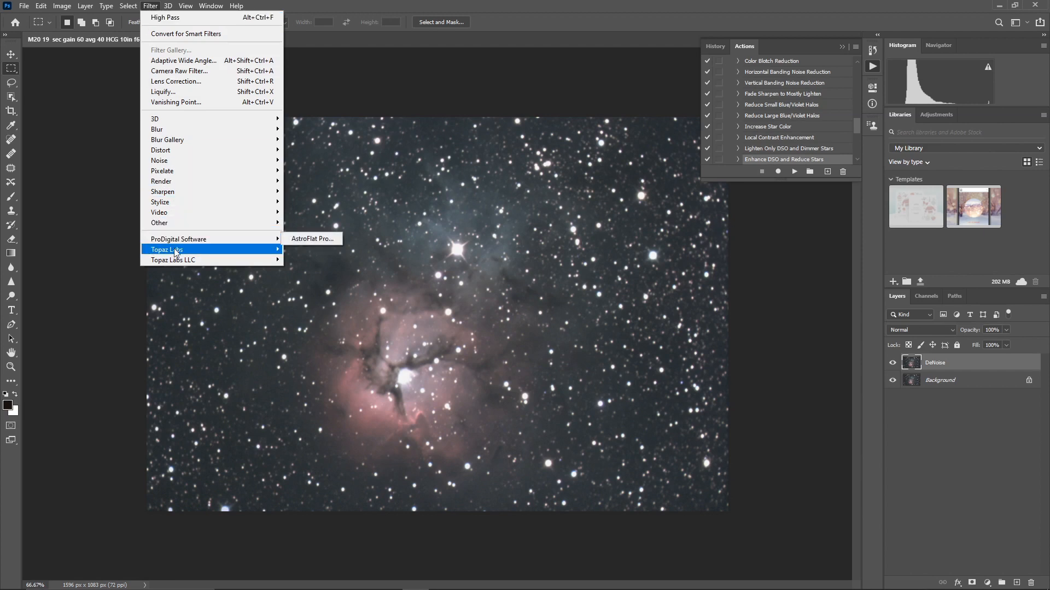
pyautogui.click(300, 246)
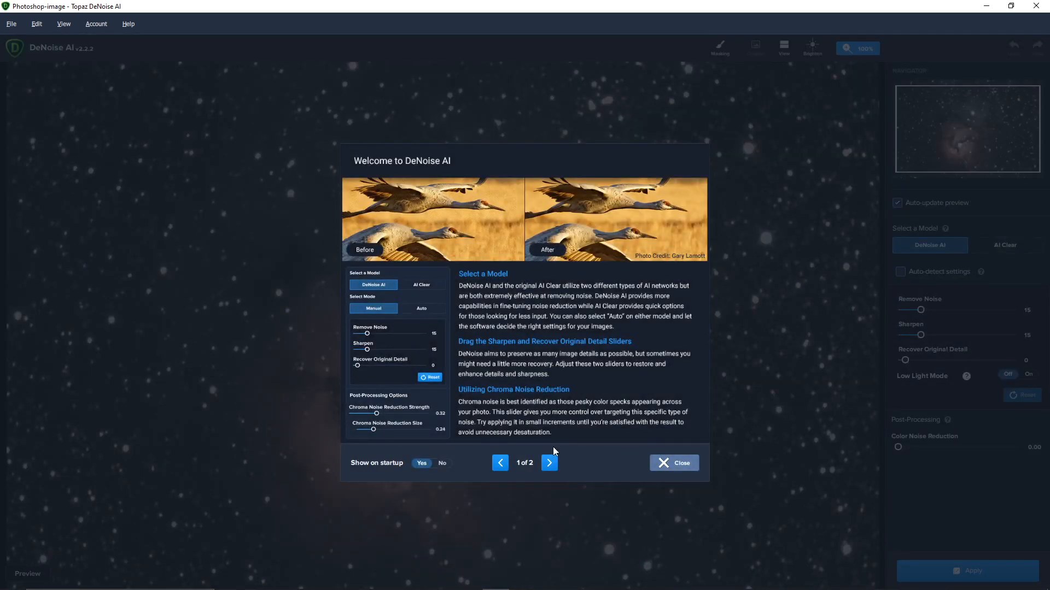
pyautogui.click(549, 463)
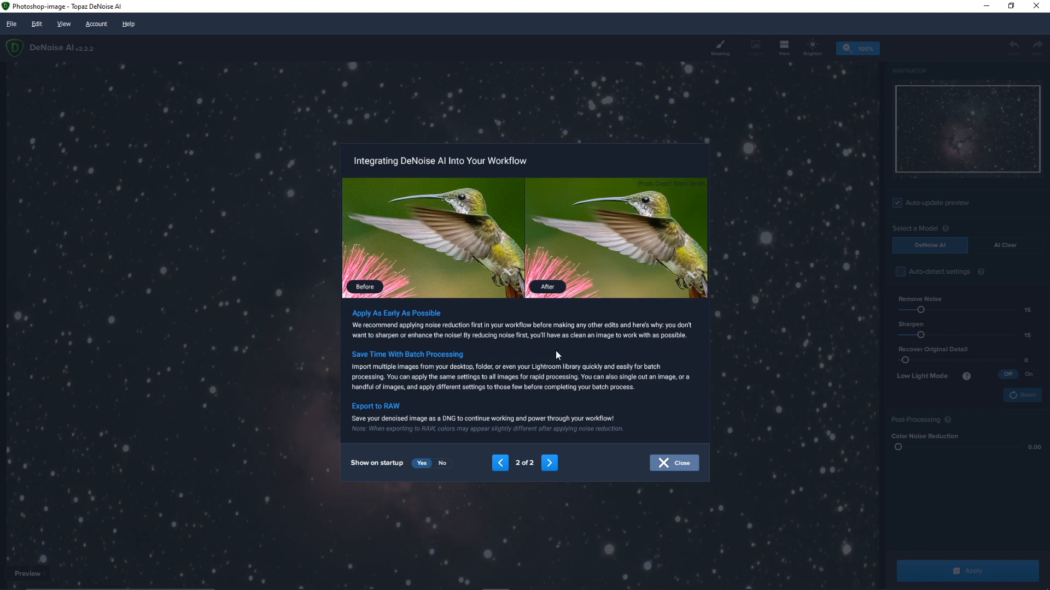
pyautogui.click(681, 462)
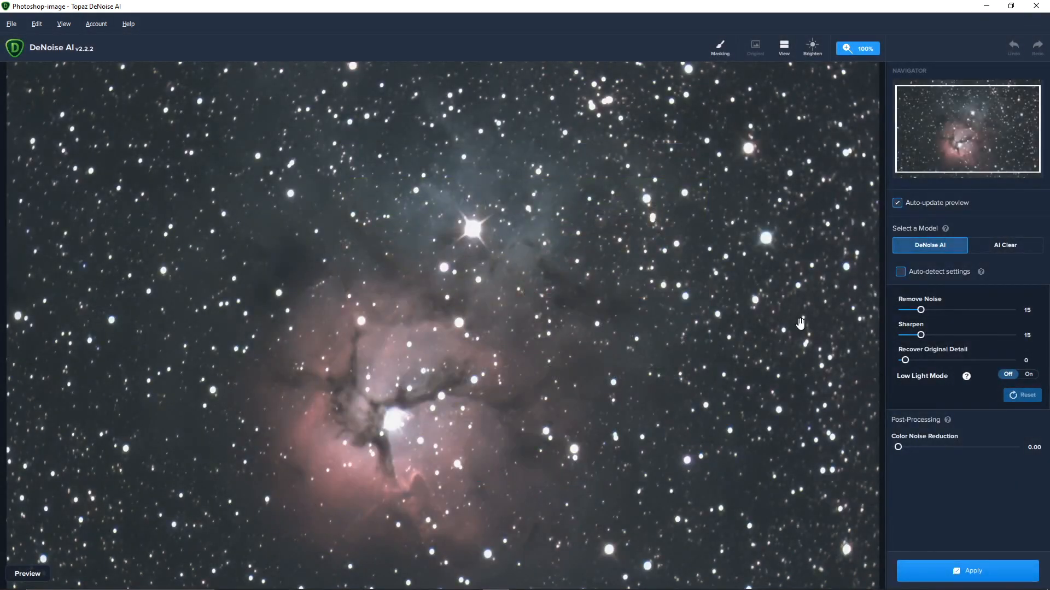
# Step: Auto-detect the noise settings, adjusting Remove Noise to 4 and Sharpen to 48
pyautogui.click(900, 274)
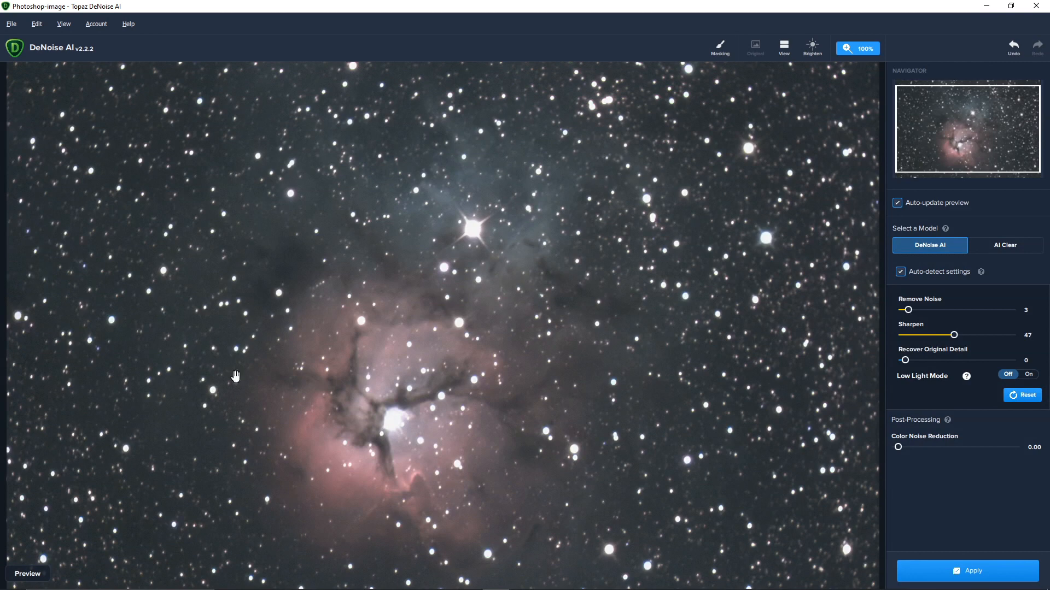
pyautogui.click(911, 315)
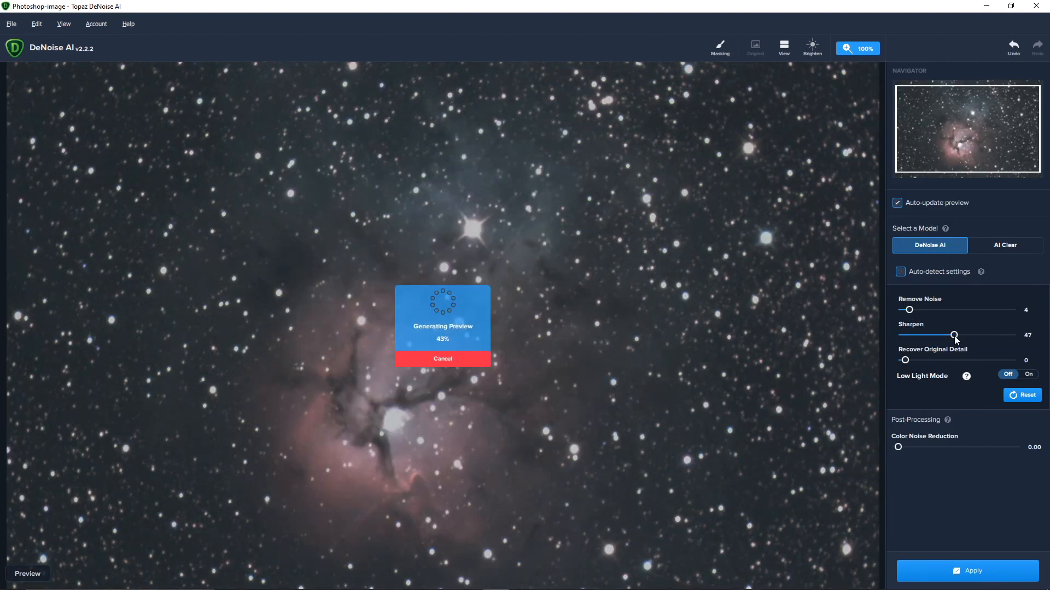
pyautogui.click(953, 336)
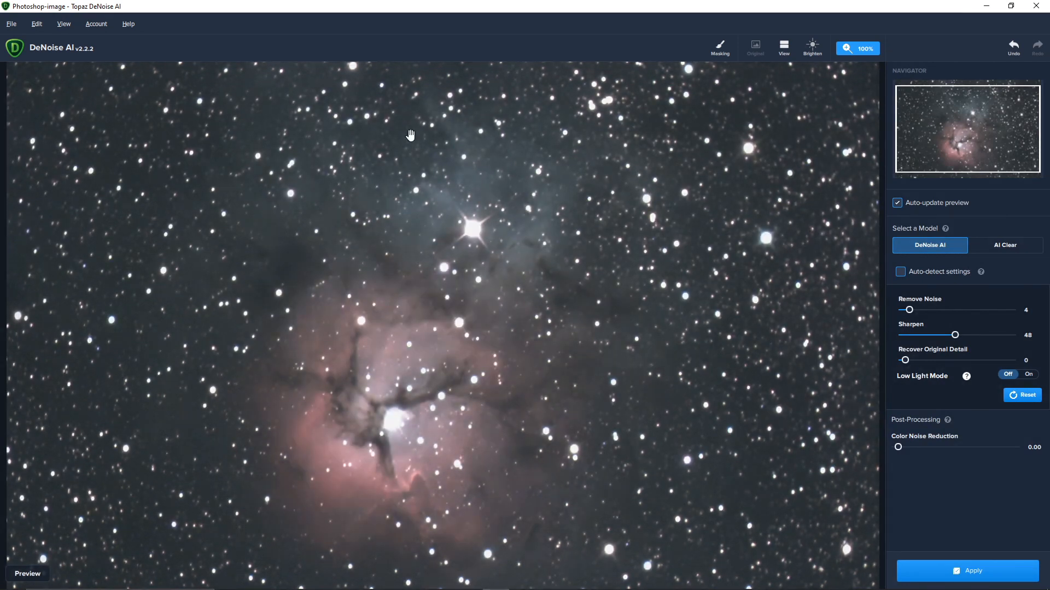
# Step: Set Recover Original Detail to 8 and turn on Low Light Mode
pyautogui.moveTo(905, 364); pyautogui.dragTo(915, 365)
pyautogui.moveTo(915, 364); pyautogui.dragTo(914, 365)
pyautogui.click(1026, 375)
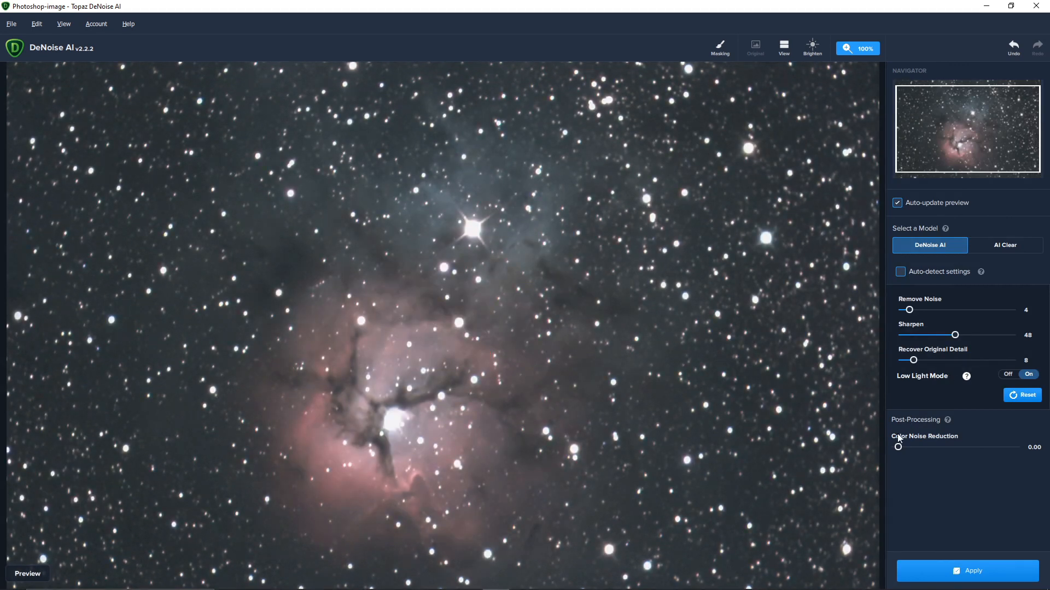
# Step: Add a small amount of Color Noise Reduction and apply the denoising to the layer
pyautogui.moveTo(898, 447); pyautogui.dragTo(916, 448)
pyautogui.moveTo(917, 445); pyautogui.dragTo(918, 448)
pyautogui.click(976, 568)
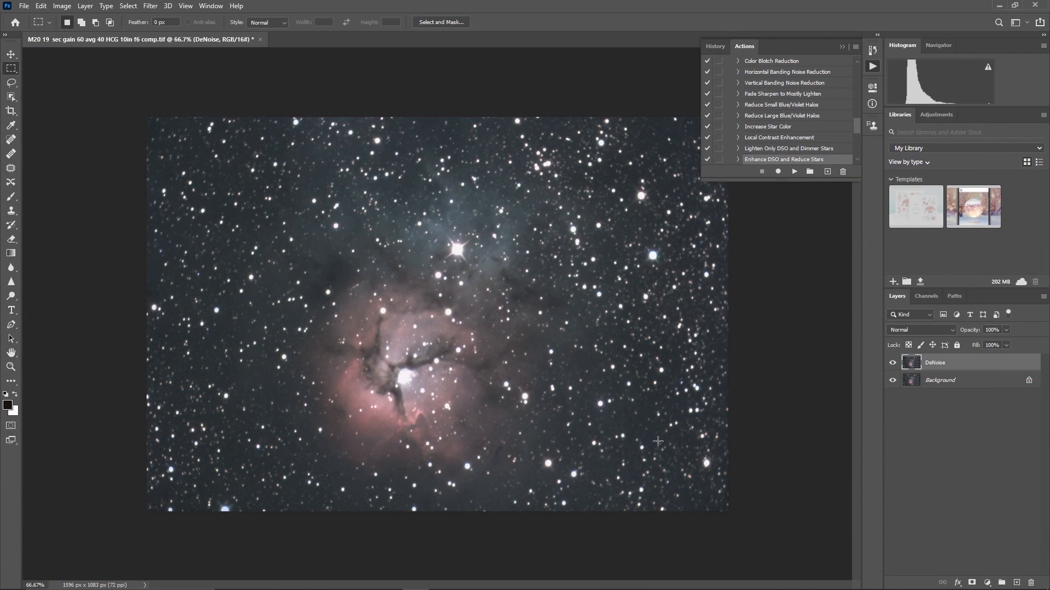
# Step: Duplicate the DeNoise layer under the name AstrFlats
pyautogui.click(1043, 297)
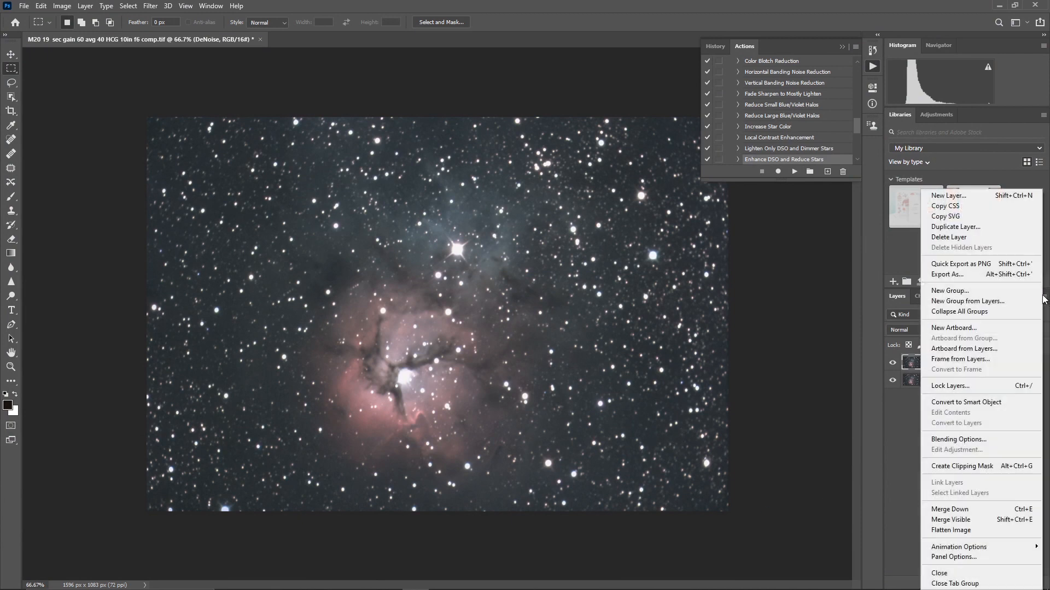
pyautogui.click(996, 229)
pyautogui.write('As')
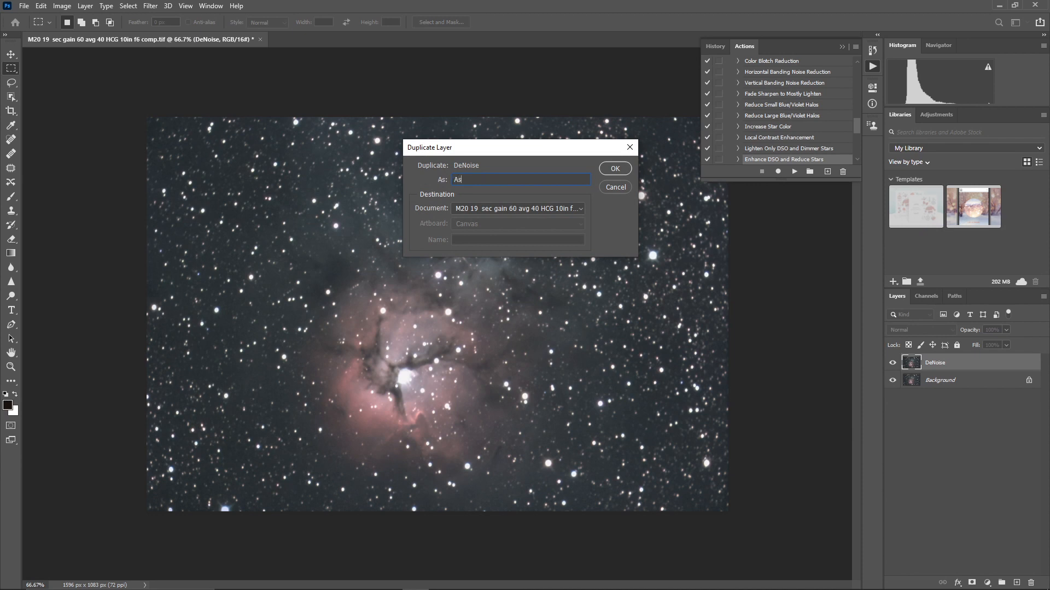
pyautogui.write('trFlats')
pyautogui.press('Return')
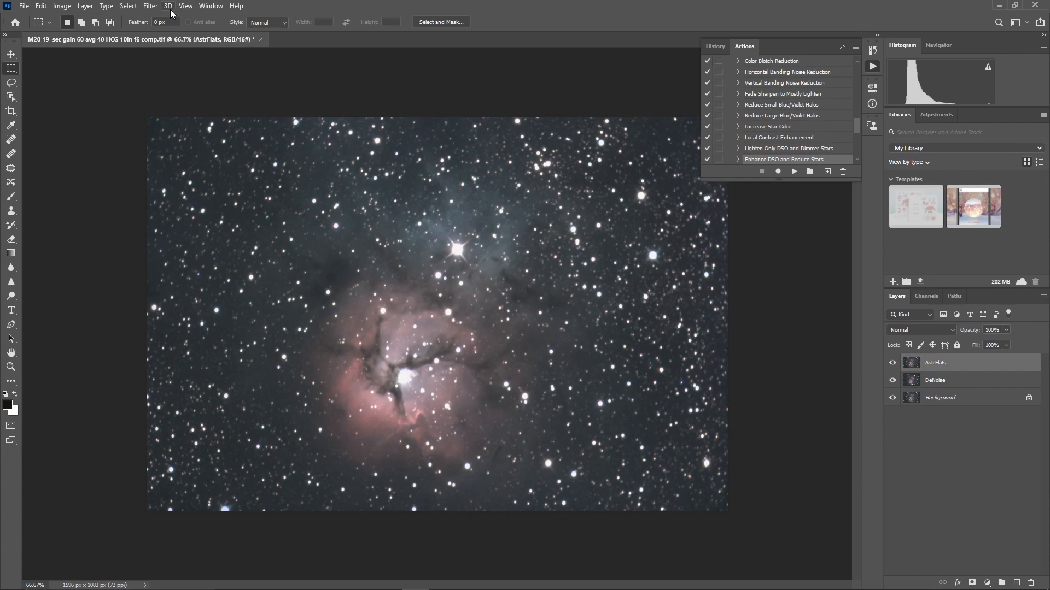
# Step: Apply the AstroFlat Pro filter with Smoothness 40, Edge Cleanup 24 and Dark Noise Reduction 16 to the AstrFlats layer
pyautogui.click(151, 6)
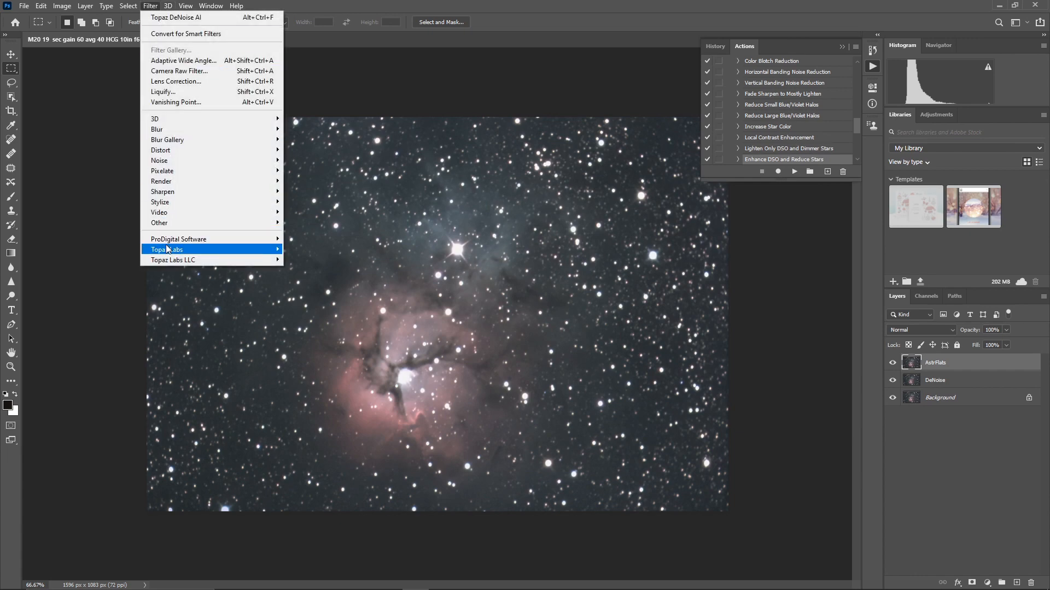
pyautogui.click(298, 238)
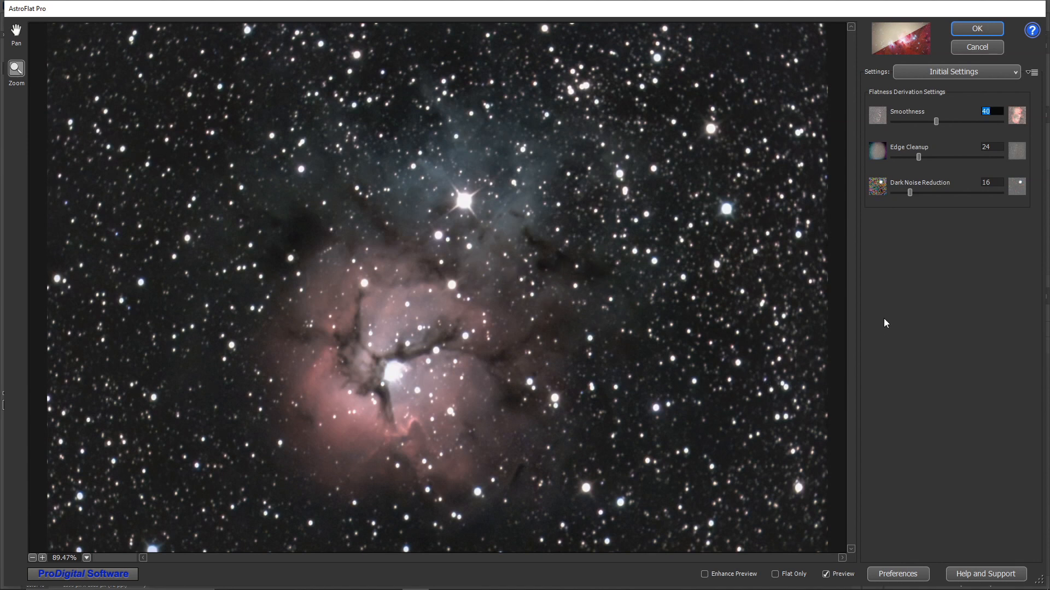
pyautogui.click(963, 29)
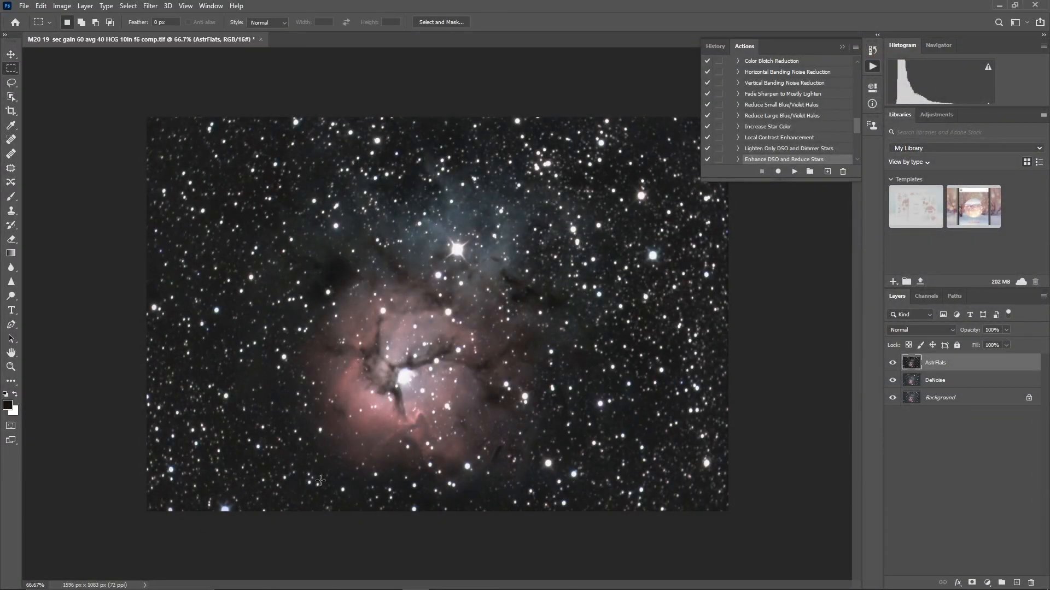
# Step: Toggle the AstrFlats layer's visibility repeatedly to compare the image before and after background flattening, leaving the layer shown
pyautogui.click(892, 363)
pyautogui.click(892, 364)
pyautogui.click(893, 364)
pyautogui.click(892, 363)
pyautogui.click(892, 363)
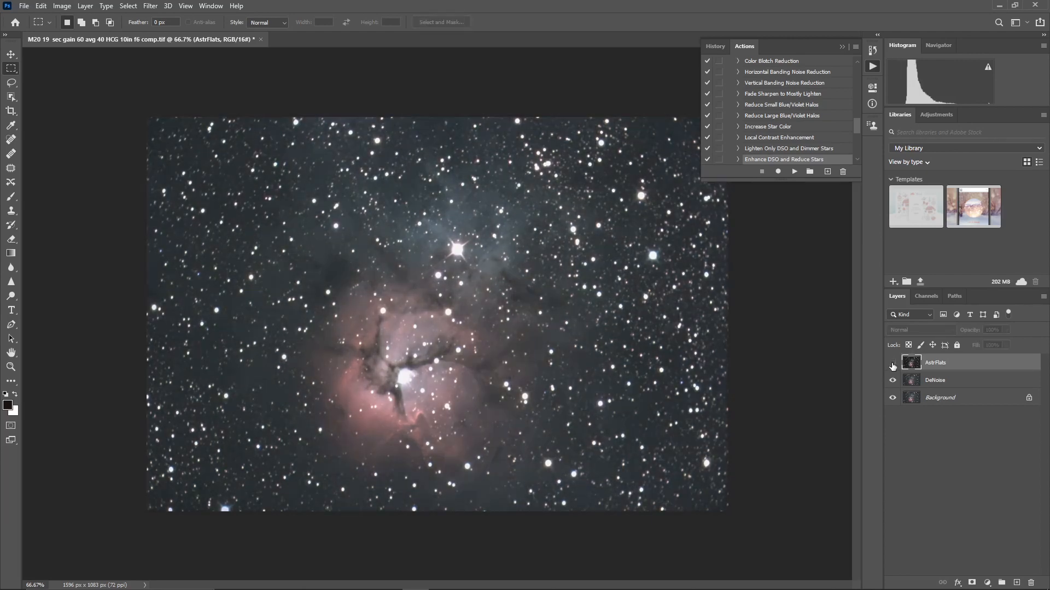
pyautogui.click(893, 363)
pyautogui.click(892, 363)
pyautogui.click(892, 364)
pyautogui.click(892, 363)
pyautogui.click(892, 364)
pyautogui.click(892, 364)
pyautogui.click(892, 363)
pyautogui.click(892, 364)
pyautogui.click(892, 364)
pyautogui.click(892, 363)
pyautogui.click(892, 363)
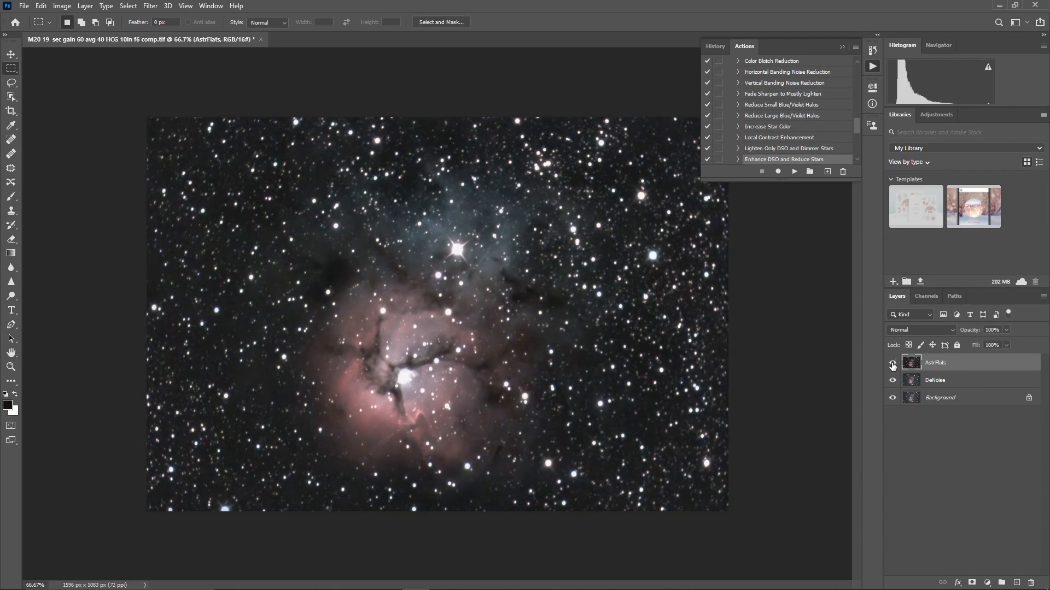
pyautogui.click(892, 364)
pyautogui.click(892, 363)
pyautogui.click(892, 364)
pyautogui.click(892, 364)
pyautogui.click(892, 364)
pyautogui.click(893, 364)
pyautogui.click(891, 364)
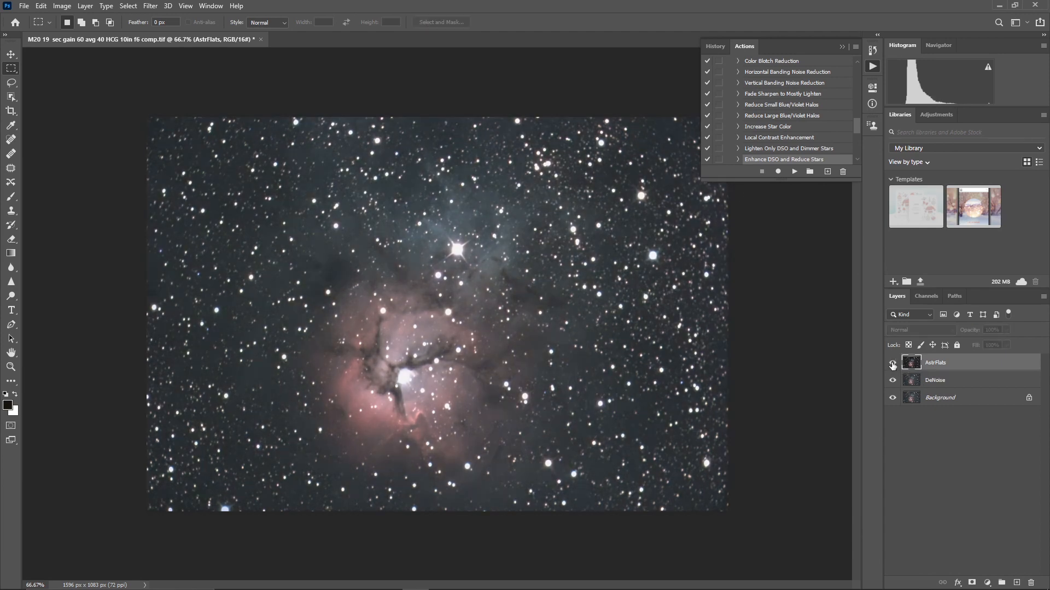
pyautogui.click(892, 364)
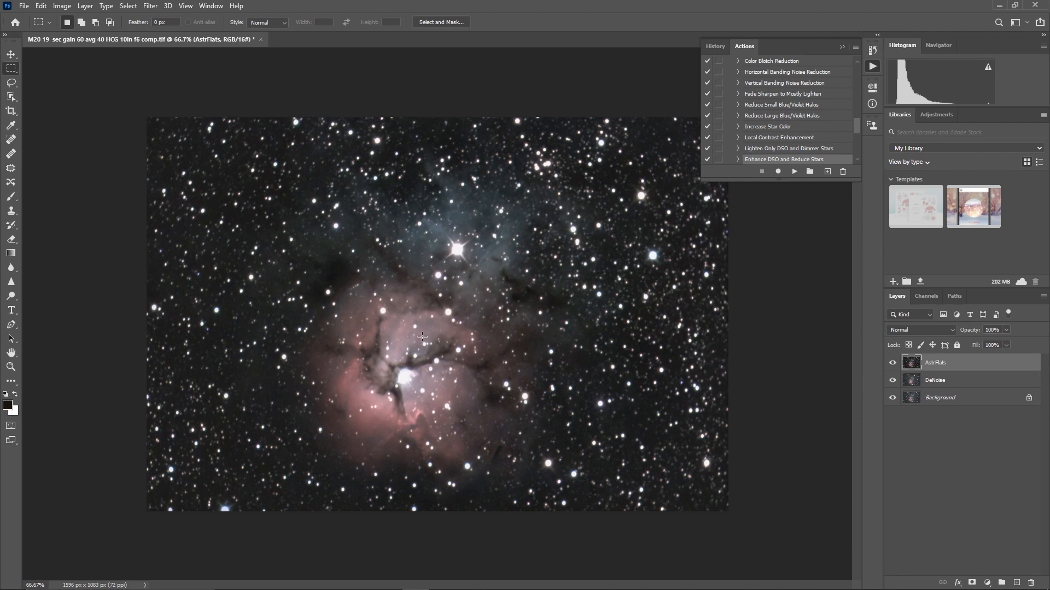
# Step: Run the ClariSKY 3 action on the AstrFlats layer
pyautogui.click(858, 81)
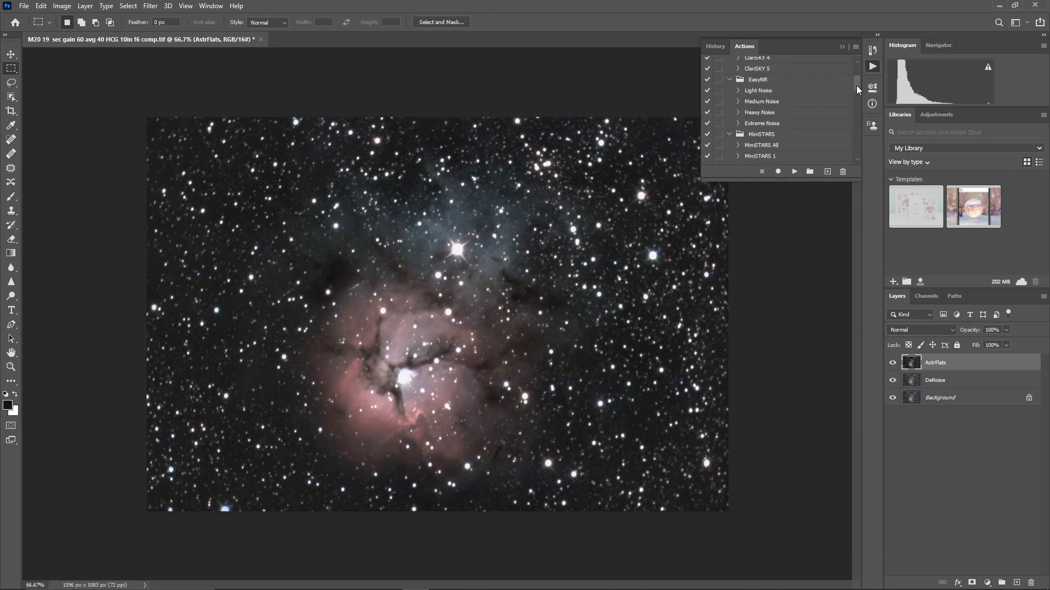
pyautogui.moveTo(856, 85); pyautogui.dragTo(856, 79)
pyautogui.click(780, 96)
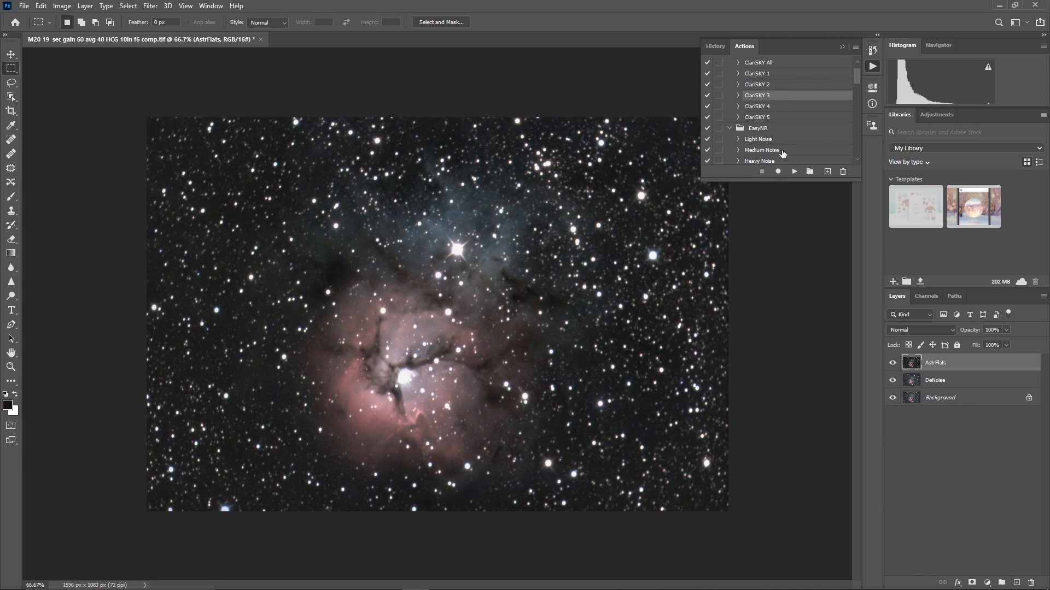
pyautogui.click(794, 172)
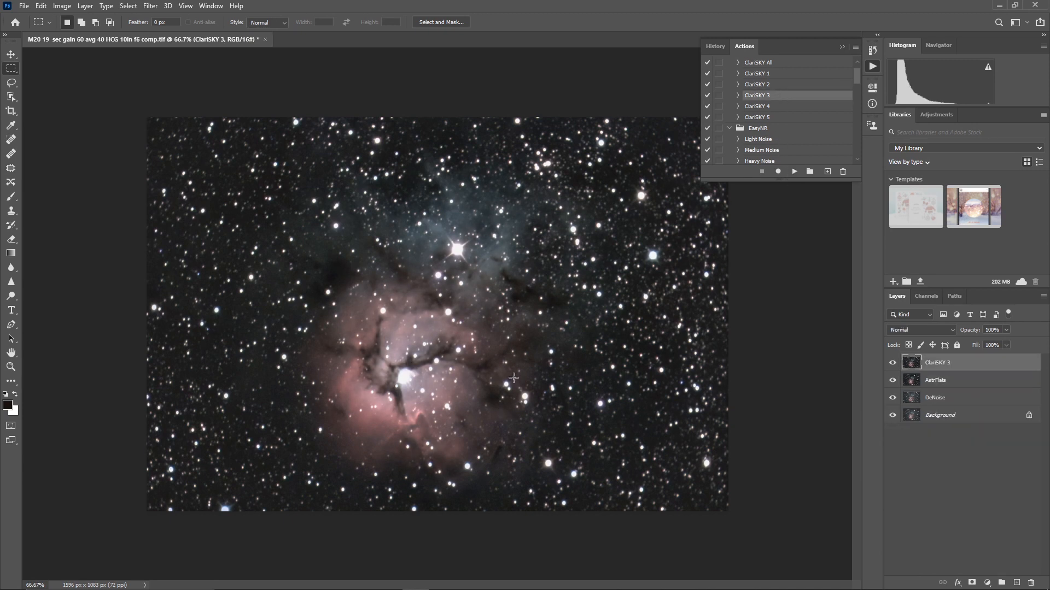
# Step: Toggle the ClariSKY 3 layer's visibility to compare the image with and without the effect, leaving the layer shown
pyautogui.click(893, 363)
pyautogui.click(893, 363)
pyautogui.click(893, 364)
pyautogui.click(893, 364)
pyautogui.click(893, 364)
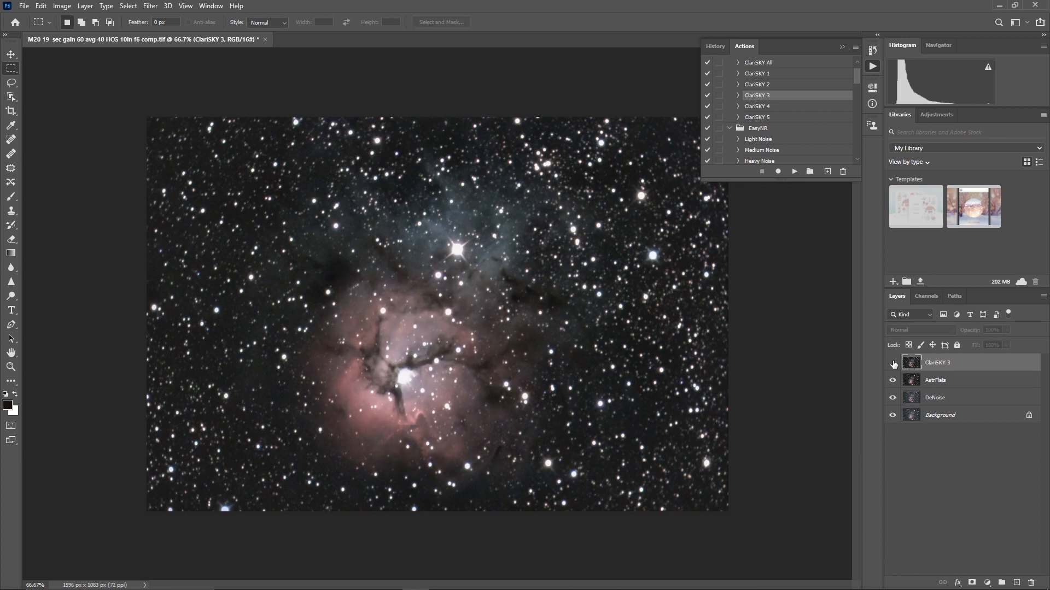
pyautogui.click(893, 363)
# Step: Duplicate the ClariSKY 3 layer under the name DSO Enhance
pyautogui.click(1044, 296)
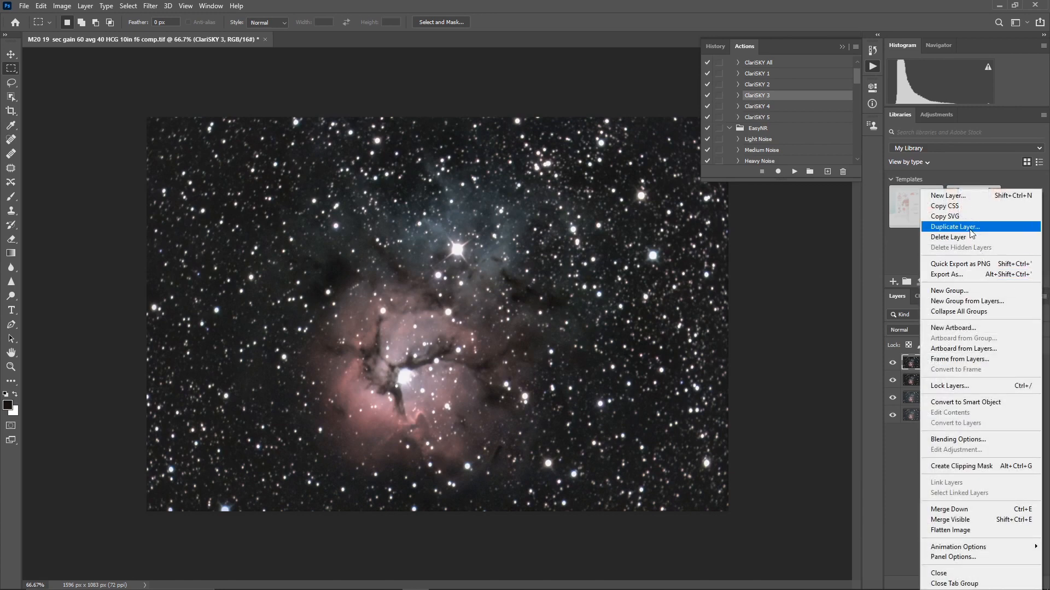
pyautogui.click(970, 227)
pyautogui.write('DSO Enhance')
pyautogui.press('Return')
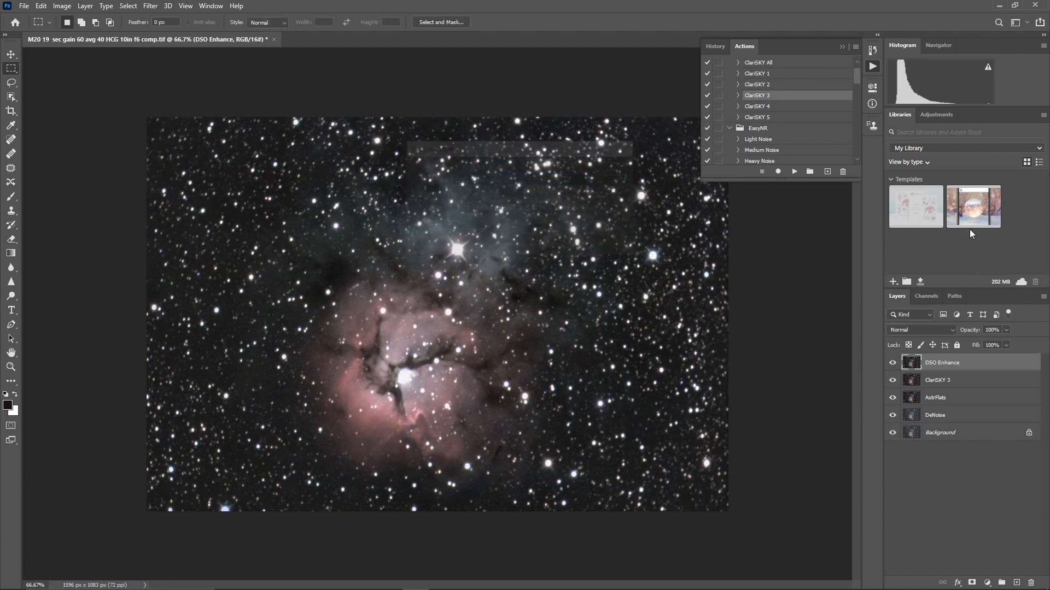
# Step: Run the Enhance DSO and Reduce Stars action from Astronomy Tools on the DSO Enhance layer
pyautogui.scroll(-8, 809, 159)
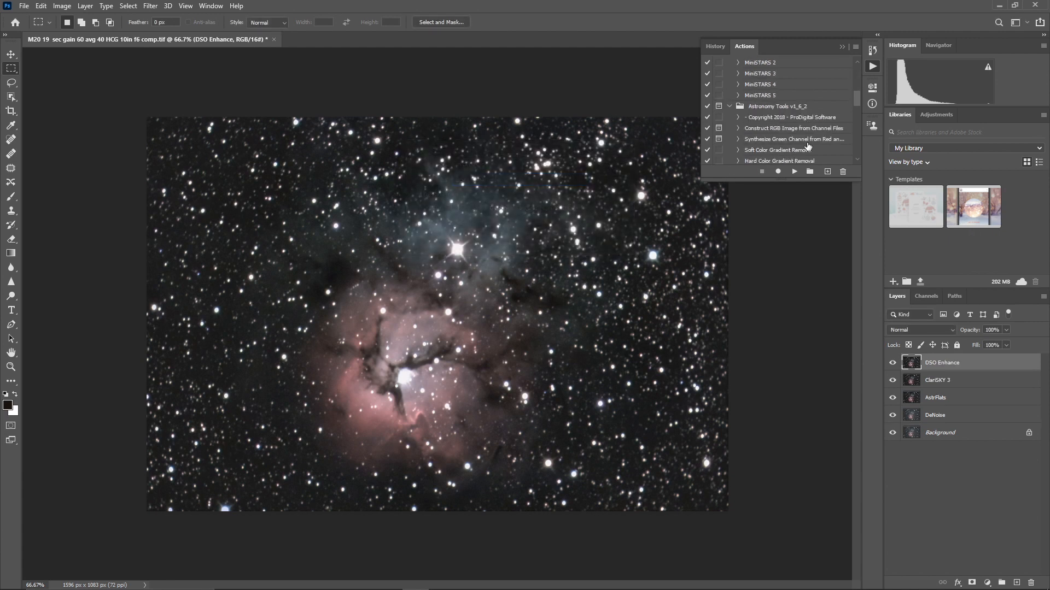
pyautogui.scroll(-3, 808, 145)
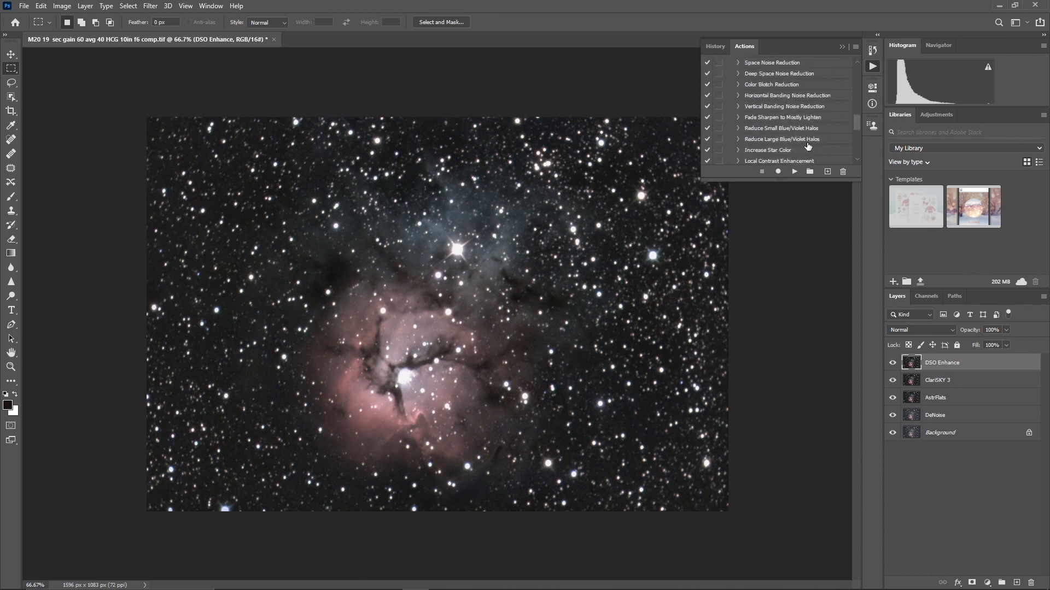
pyautogui.scroll(-1, 808, 147)
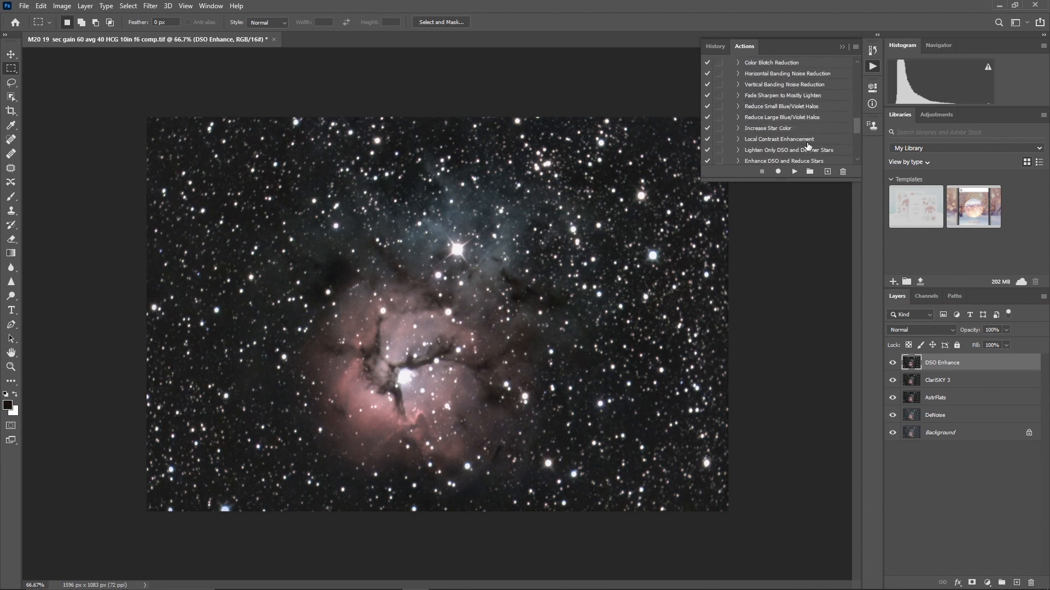
pyautogui.scroll(-1, 792, 153)
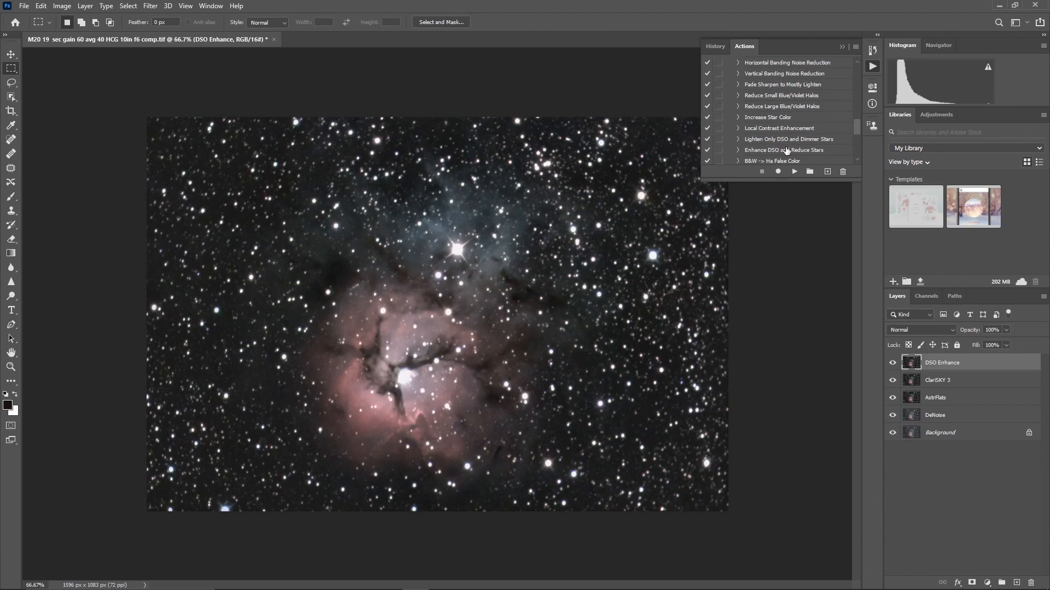
pyautogui.click(790, 149)
pyautogui.click(795, 172)
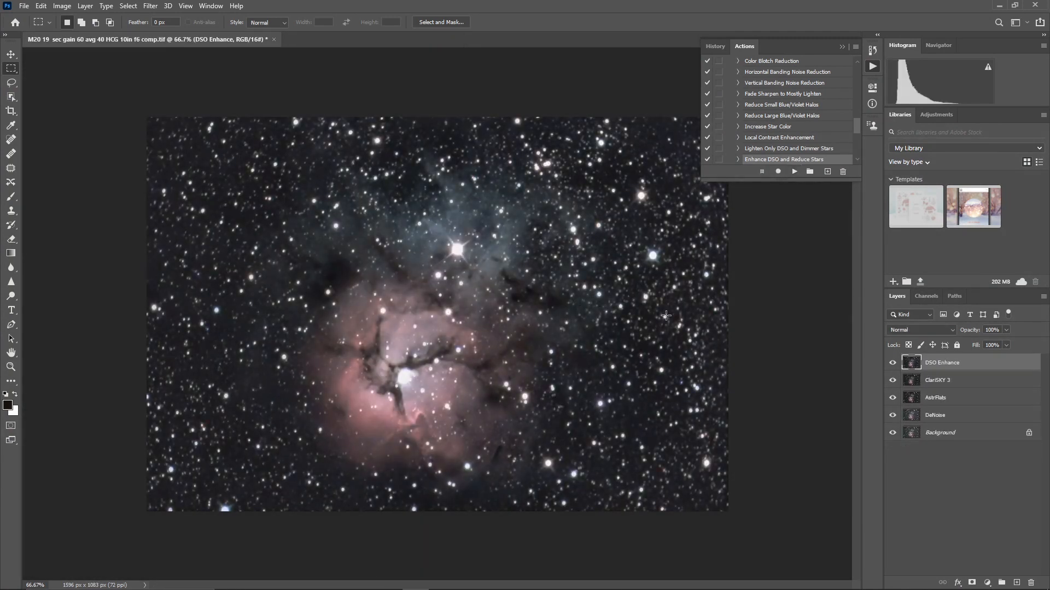
# Step: Toggle the DSO Enhance layer's visibility repeatedly to compare the image with and without the enhancement, leaving the layer shown
pyautogui.click(893, 363)
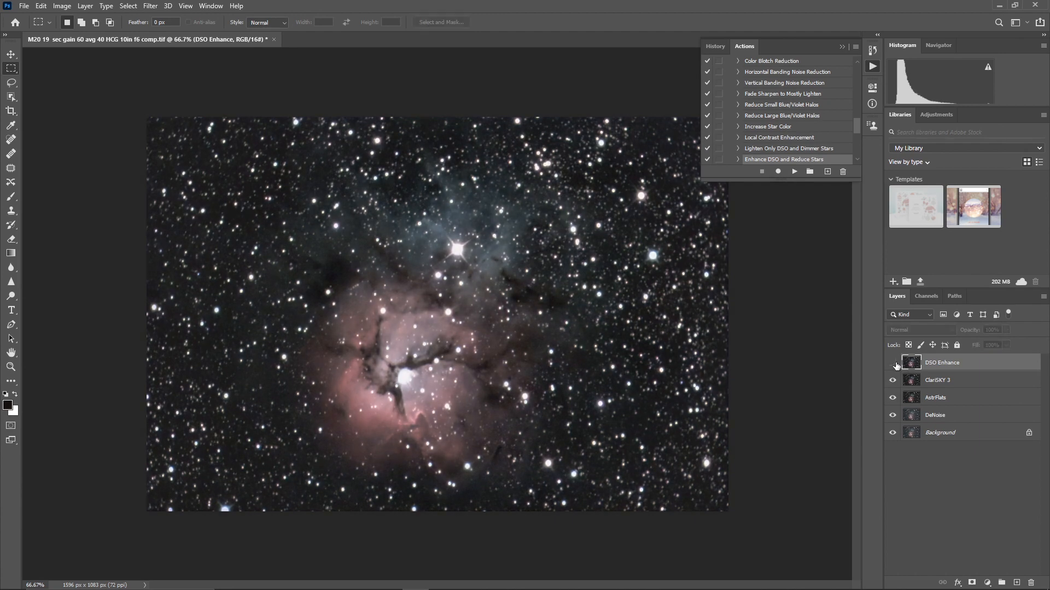
pyautogui.click(895, 363)
pyautogui.click(895, 363)
pyautogui.click(893, 363)
pyautogui.click(893, 363)
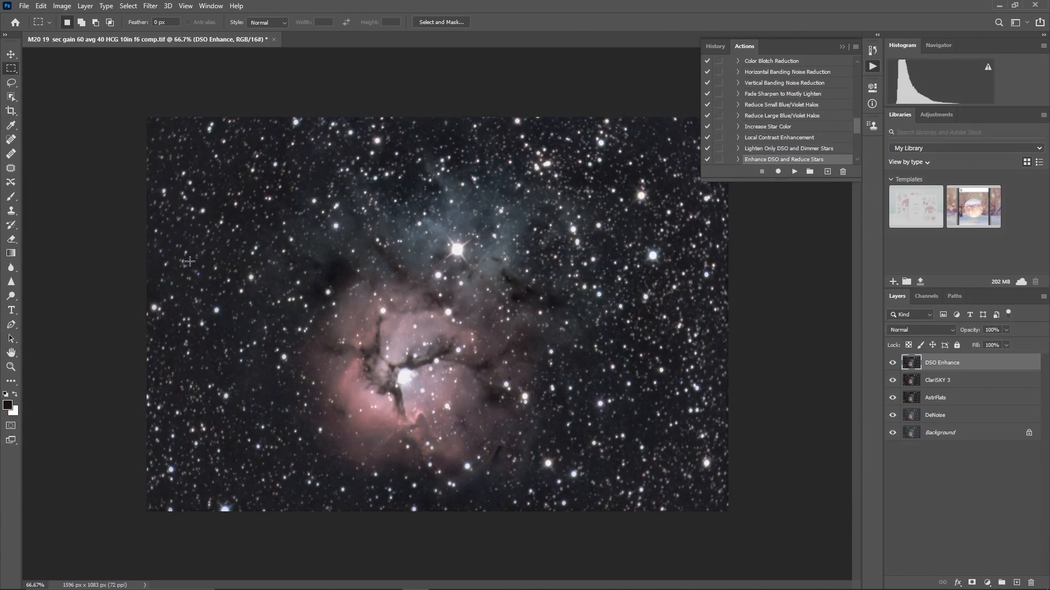
pyautogui.click(893, 365)
pyautogui.click(894, 365)
pyautogui.click(893, 364)
pyautogui.click(894, 364)
pyautogui.click(893, 365)
pyautogui.click(894, 365)
# Step: Duplicate the DSO Enhance layer under the name Levels
pyautogui.click(1043, 297)
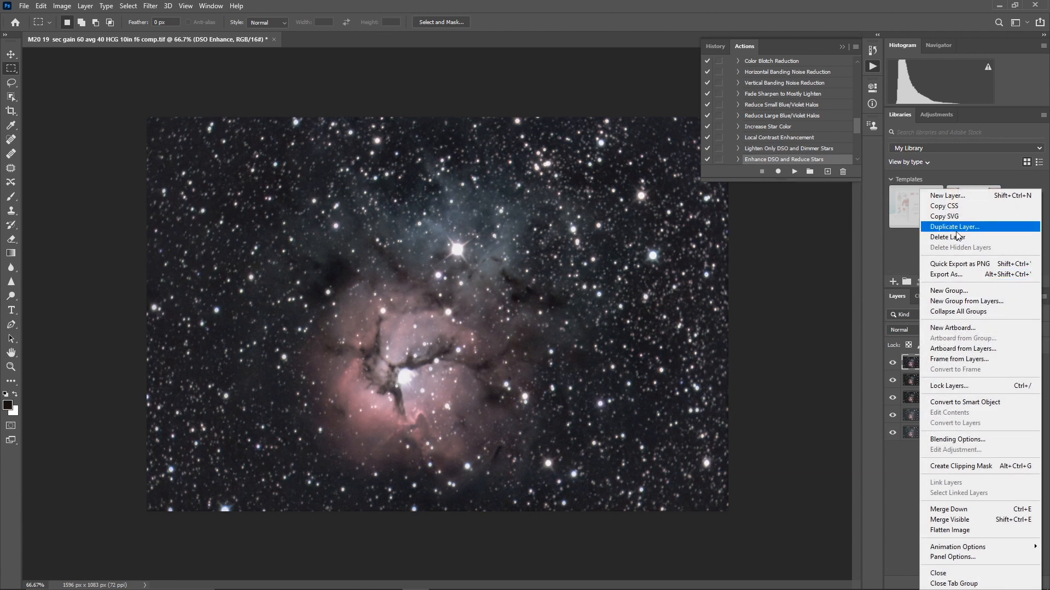
pyautogui.click(946, 227)
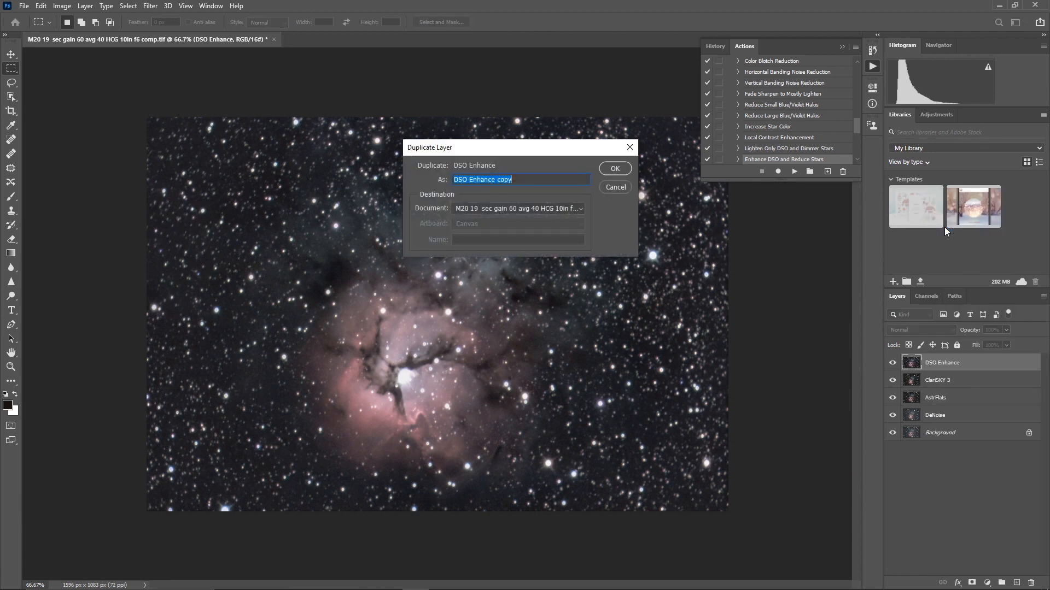
pyautogui.write('Levels')
pyautogui.press('Return')
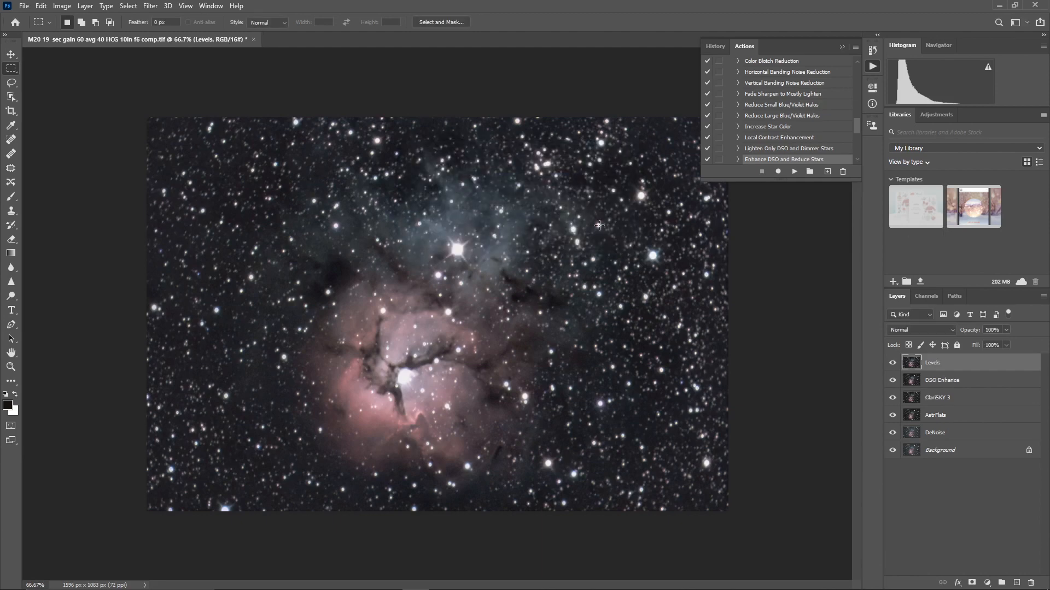
# Step: Start a Levels adjustment on the Levels layer, compare the colour channels' histograms and set the red channel's input black point to 8
pyautogui.click(62, 6)
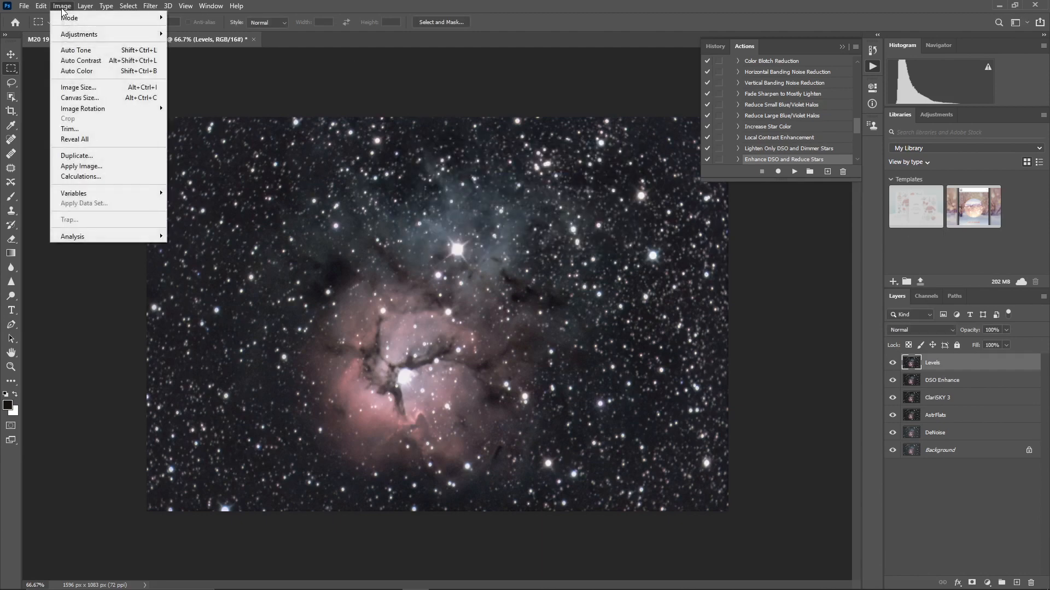
pyautogui.moveTo(64, 34)
pyautogui.click(185, 45)
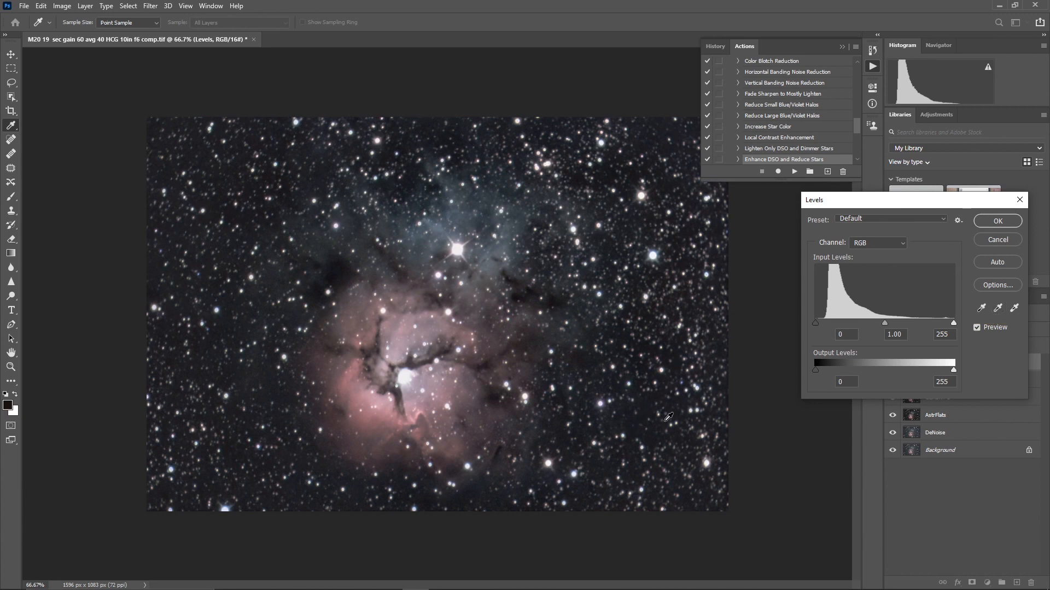
pyautogui.click(903, 244)
pyautogui.click(891, 272)
pyautogui.press('Down')
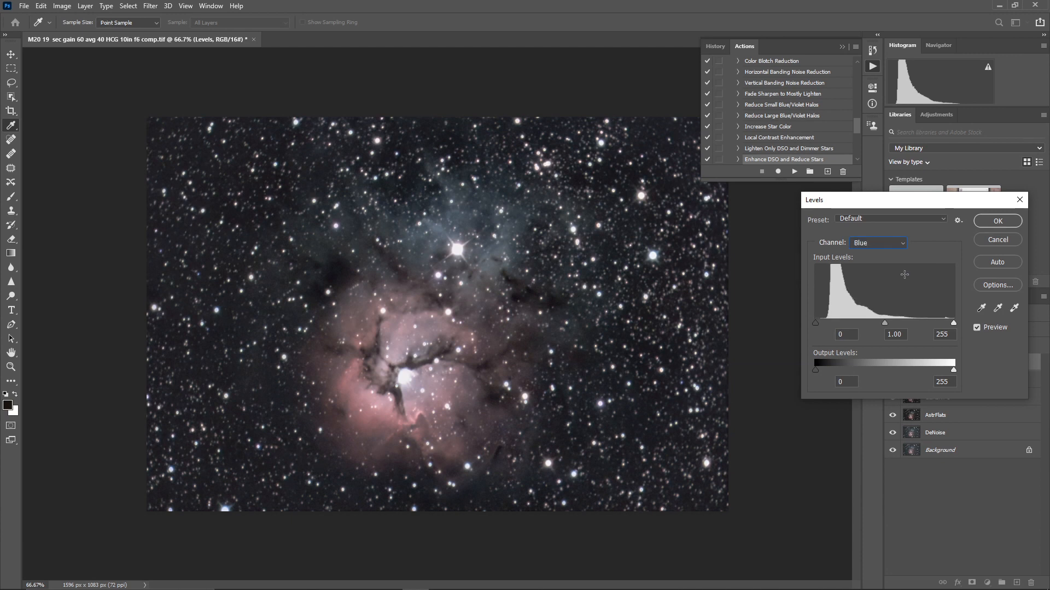
pyautogui.press('Up')
pyautogui.press('Up')
pyautogui.press('Down')
pyautogui.press('Down')
pyautogui.press('Up')
pyautogui.press('Up')
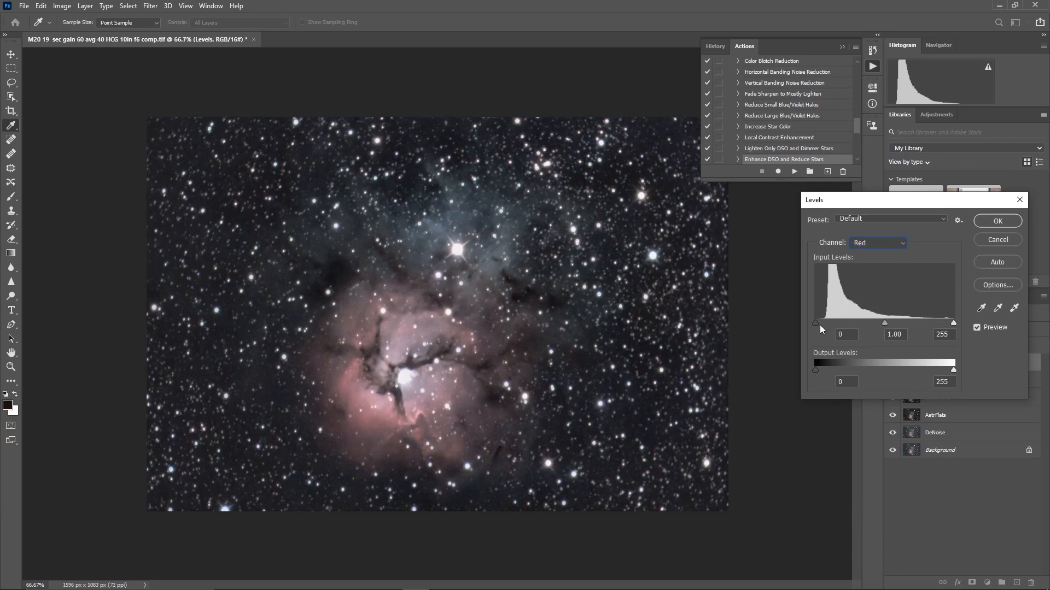
pyautogui.moveTo(815, 324); pyautogui.dragTo(818, 323)
pyautogui.press('Up')
pyautogui.press('Up')
# Step: Set the green channel's input black point to 6 and raise the blue channel's input black point slightly towards its histogram
pyautogui.click(902, 244)
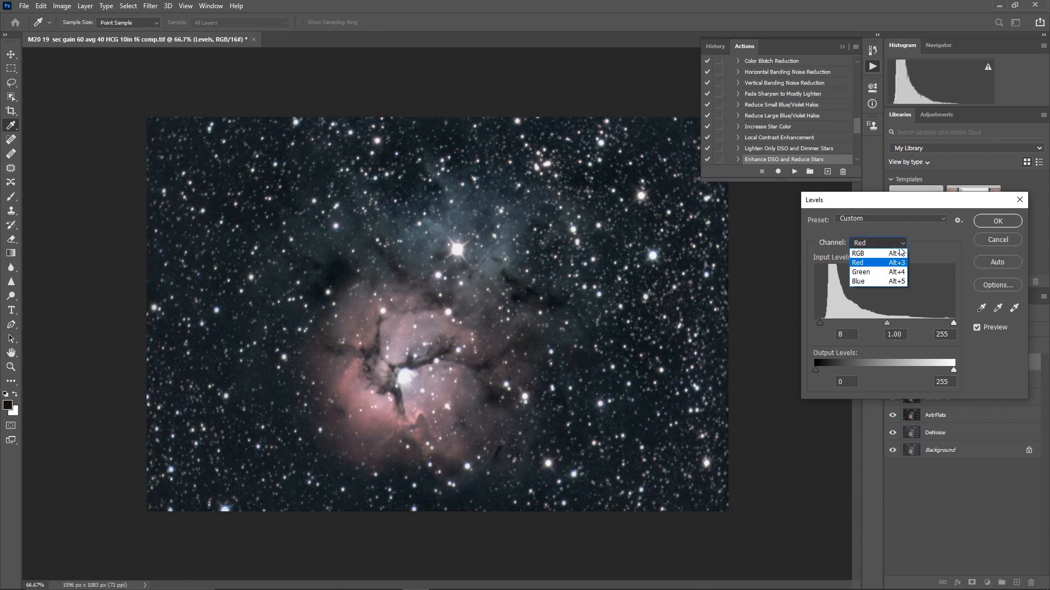
pyautogui.click(888, 273)
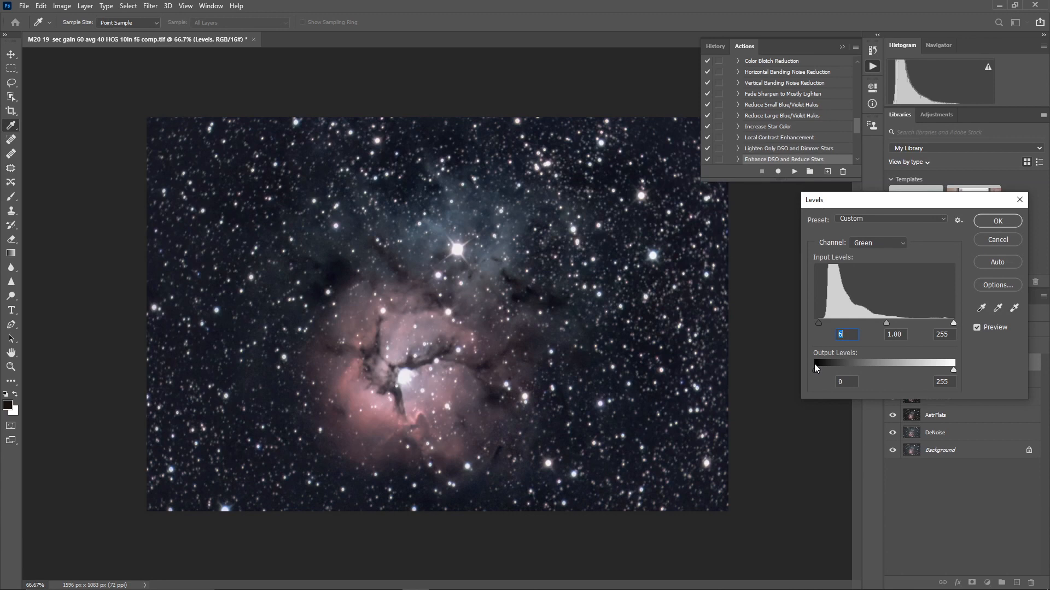
pyautogui.click(902, 245)
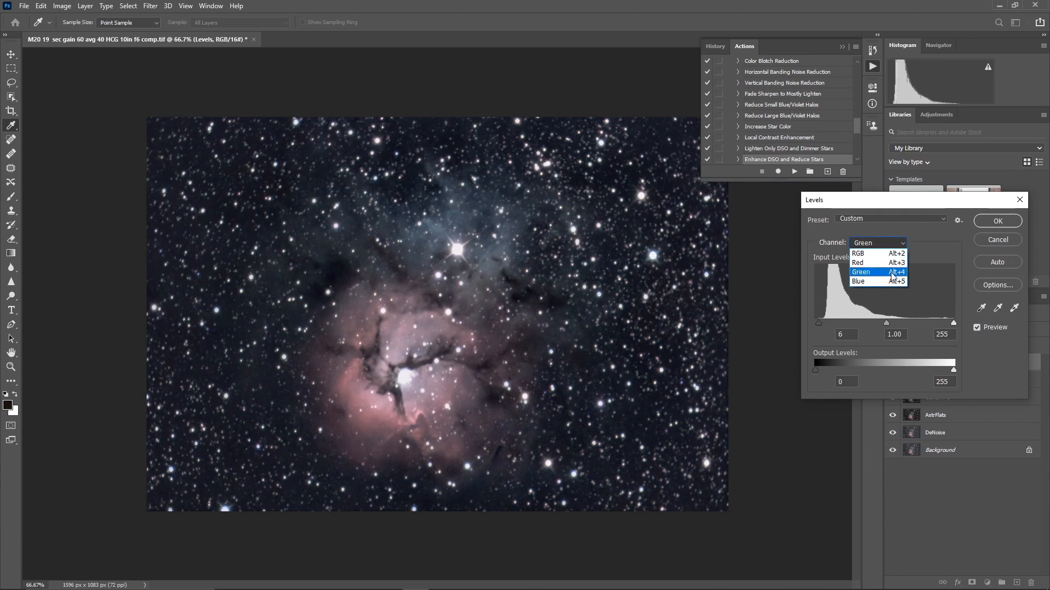
pyautogui.click(864, 286)
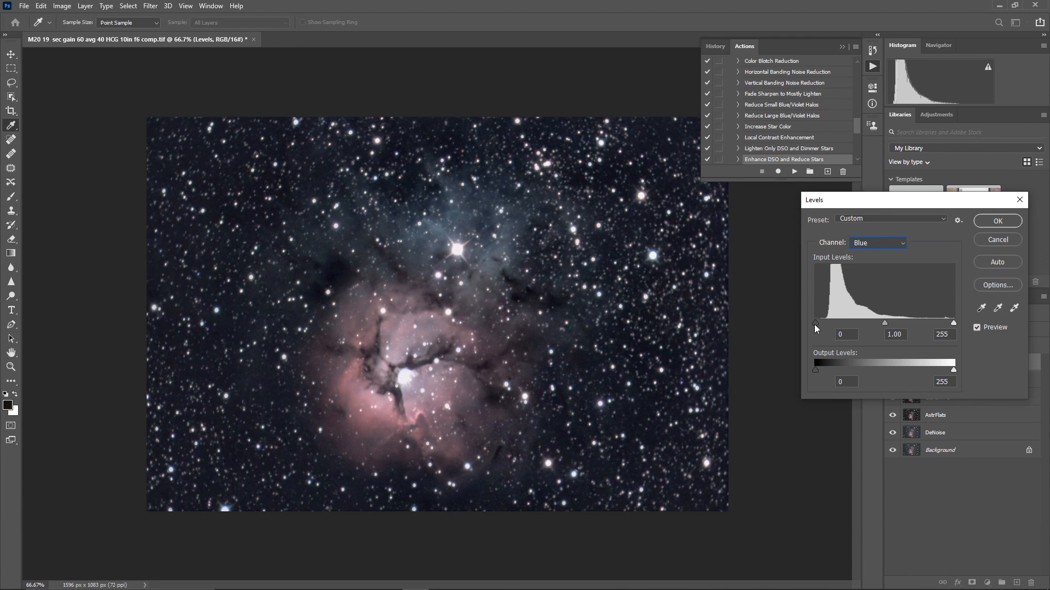
pyautogui.moveTo(815, 324); pyautogui.dragTo(821, 327)
# Step: Lower the combined RGB channel's input white point to about 241 and apply the Levels adjustment
pyautogui.click(907, 244)
pyautogui.click(898, 254)
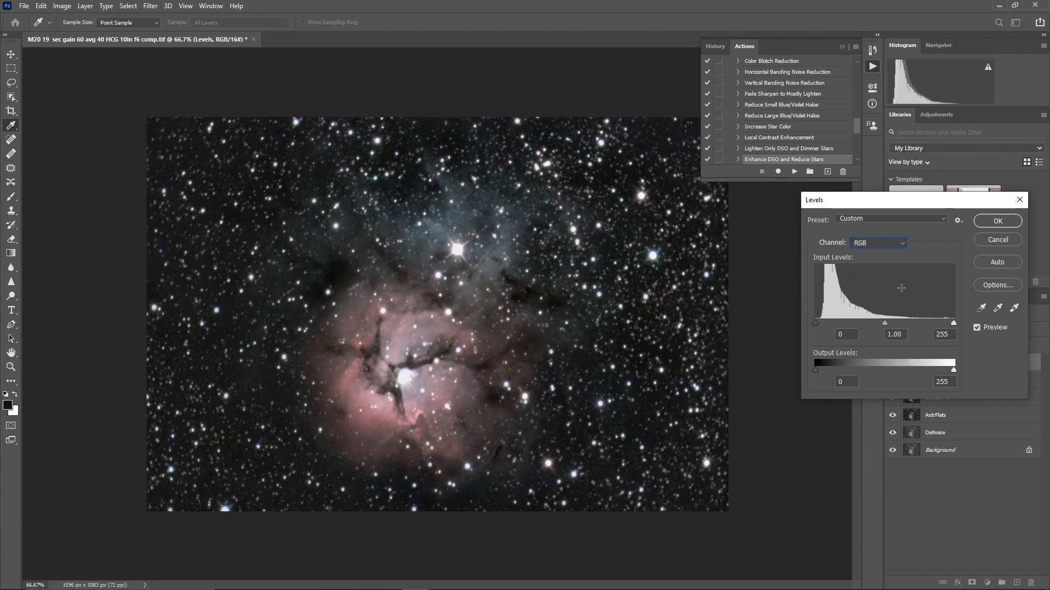
pyautogui.moveTo(954, 322); pyautogui.dragTo(946, 322)
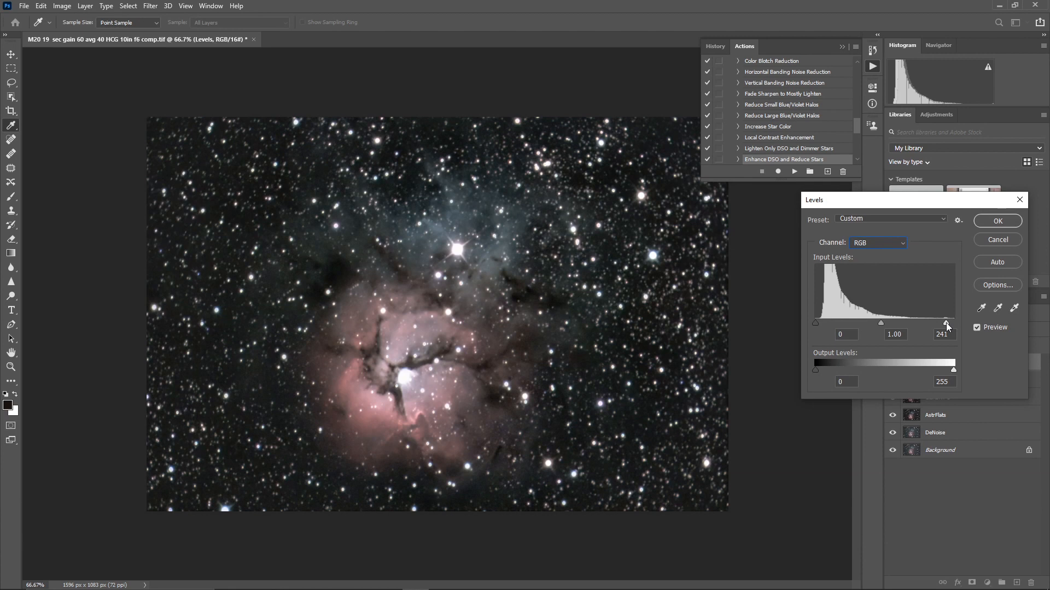
pyautogui.moveTo(946, 323); pyautogui.dragTo(945, 322)
pyautogui.click(997, 221)
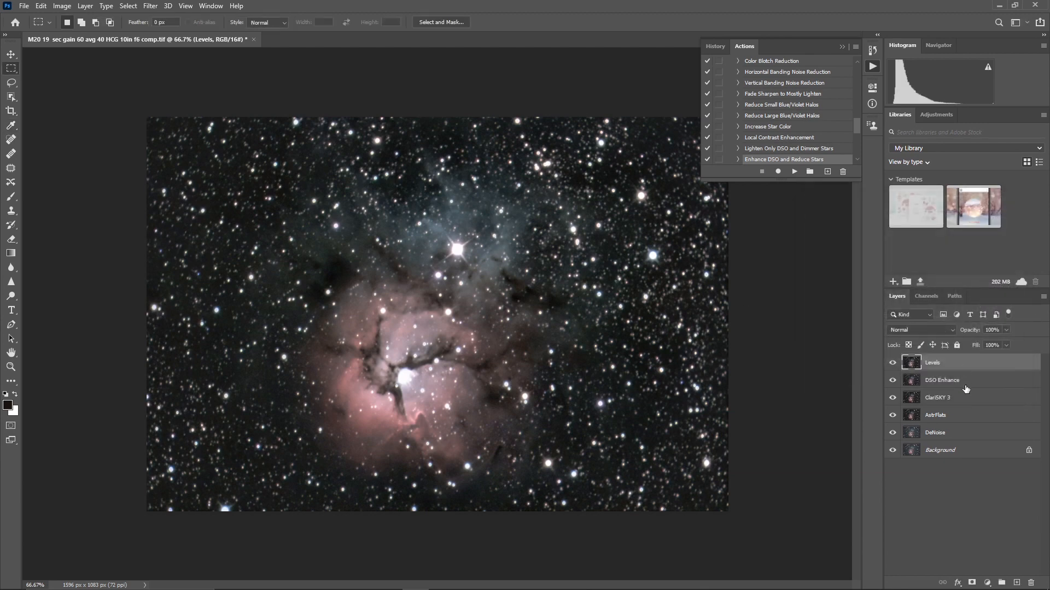
# Step: Duplicate the Levels layer under the name Curves
pyautogui.click(1043, 296)
pyautogui.click(982, 228)
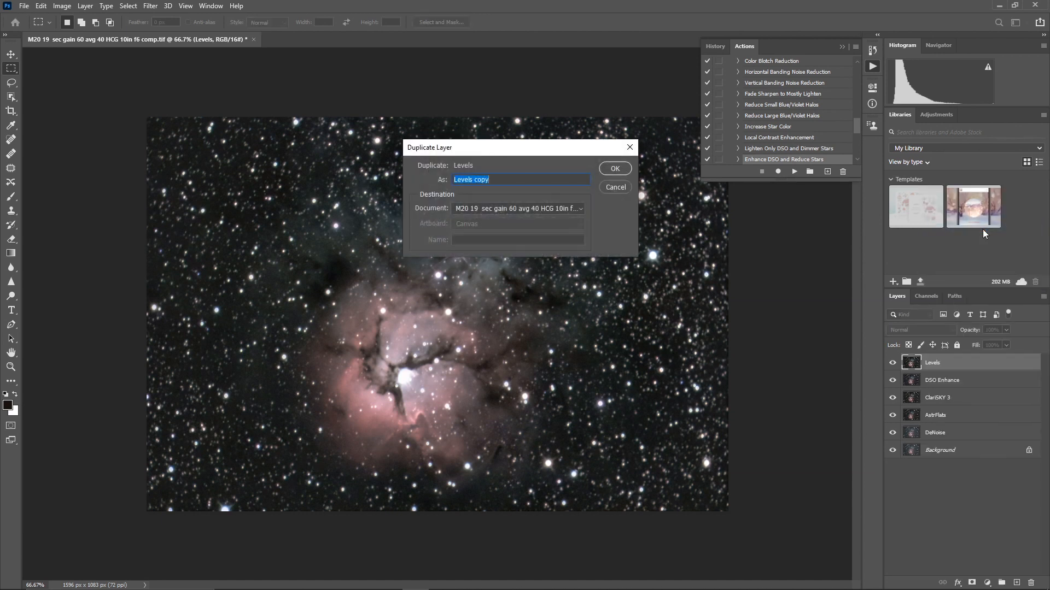
pyautogui.write('Curves')
pyautogui.press('Return')
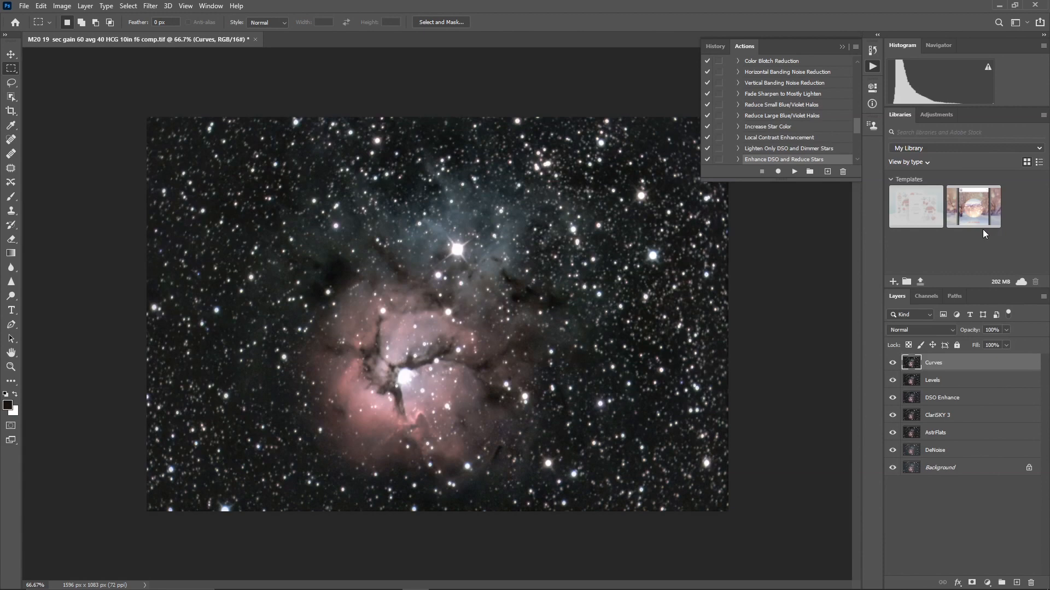
# Step: Apply an RGB Curves adjustment to the Curves layer, anchoring the curve at 190 and raising input 152 to output 169
pyautogui.click(68, 8)
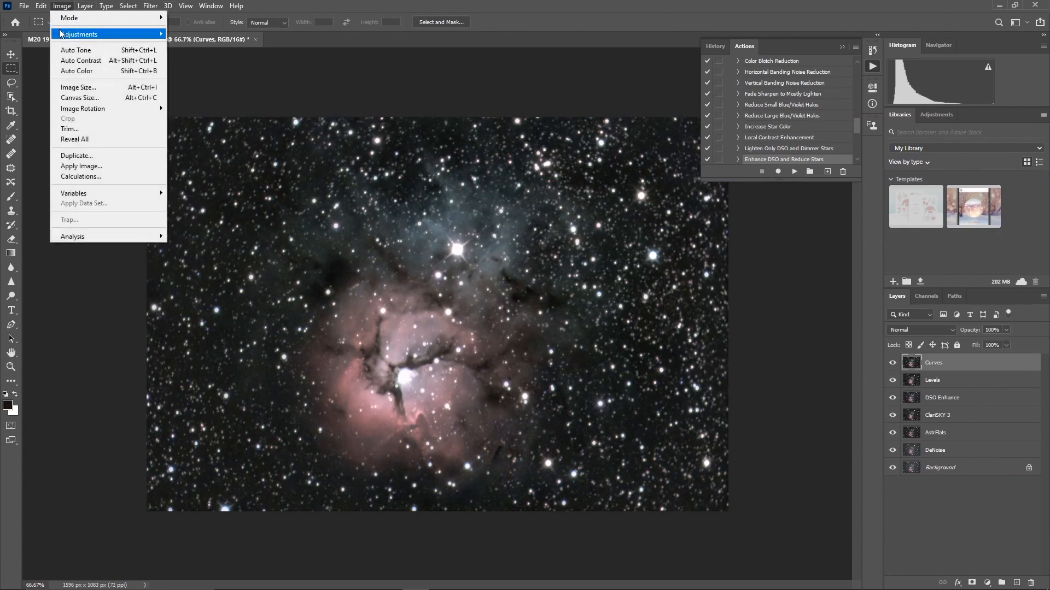
pyautogui.moveTo(62, 34)
pyautogui.click(206, 56)
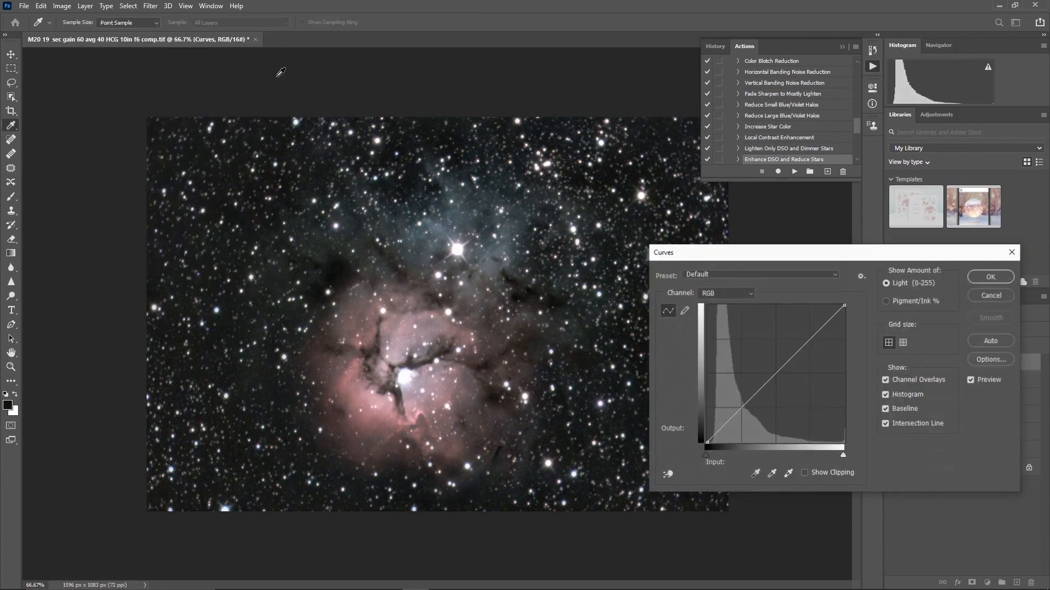
pyautogui.click(809, 340)
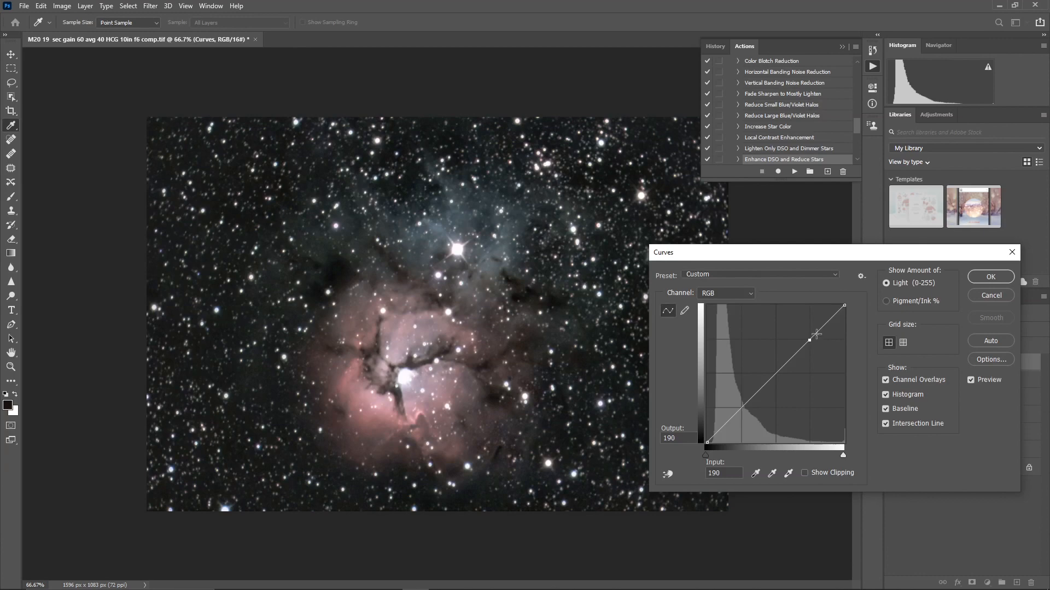
pyautogui.moveTo(789, 356); pyautogui.dragTo(775, 327)
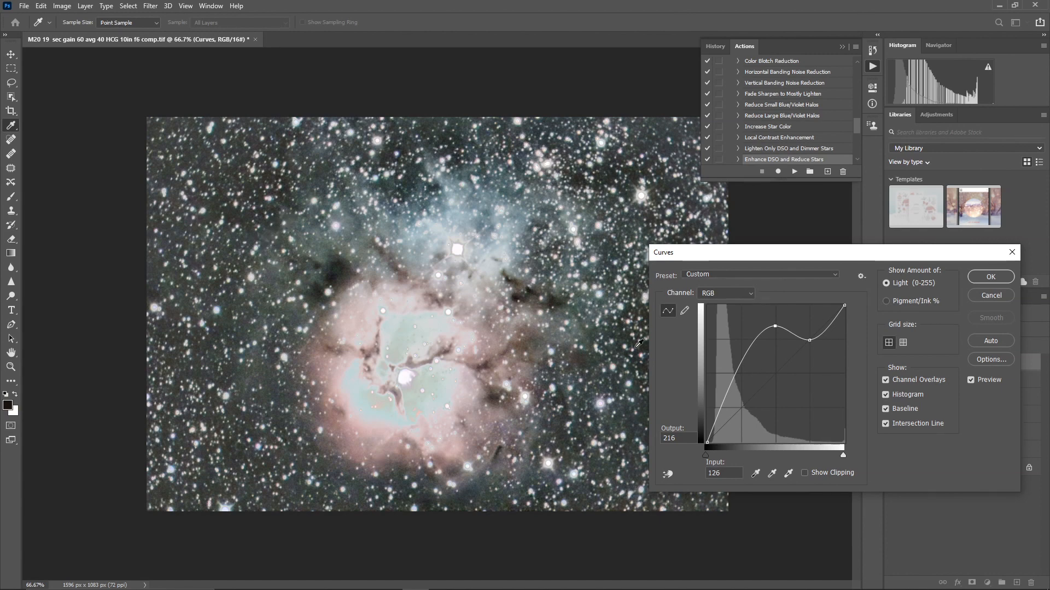
pyautogui.moveTo(774, 326); pyautogui.dragTo(787, 352)
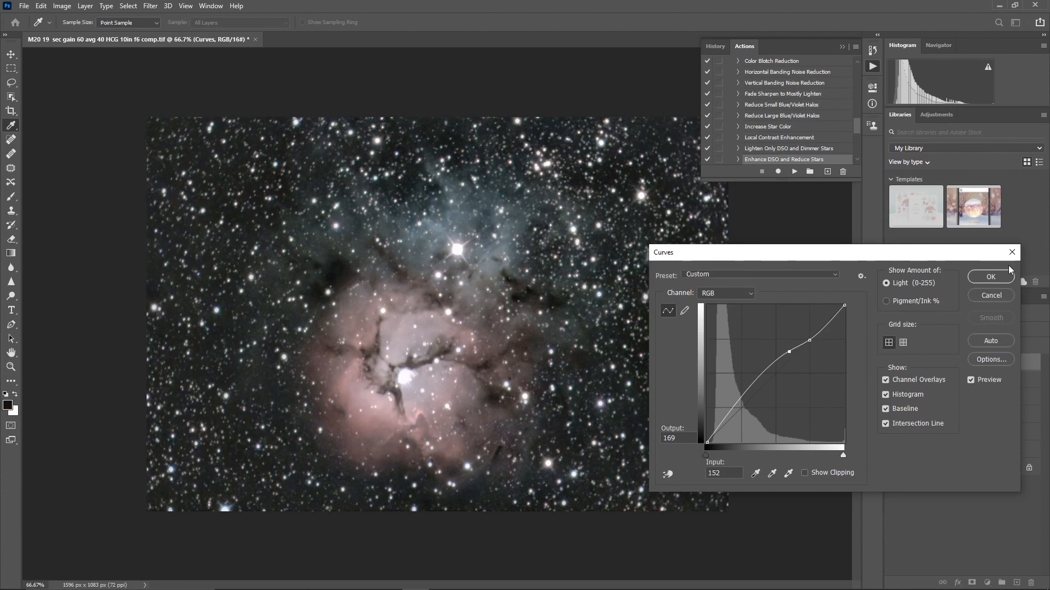
pyautogui.click(991, 277)
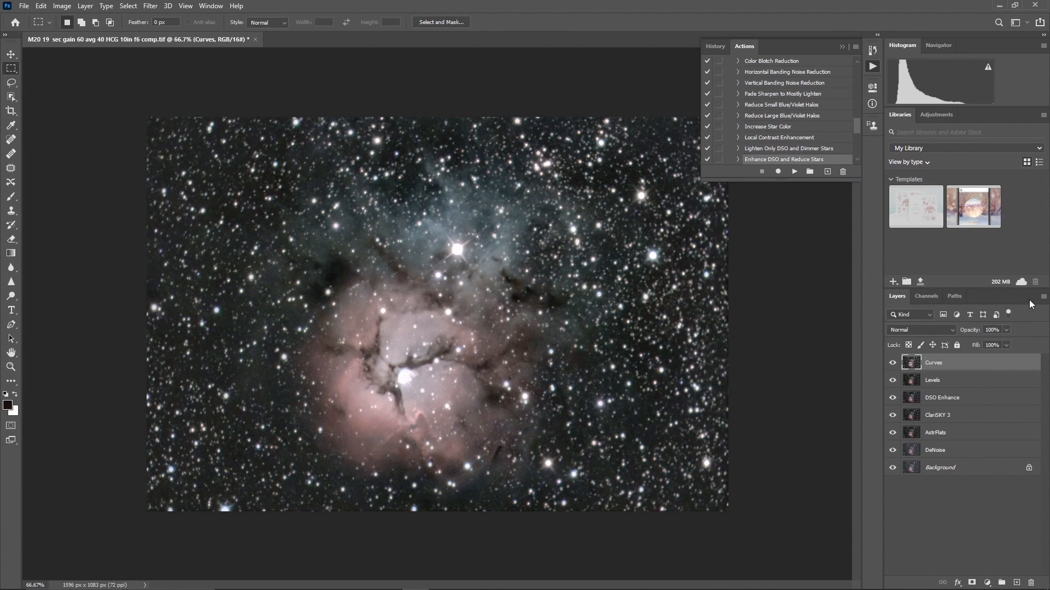
pyautogui.click(1043, 296)
pyautogui.click(981, 231)
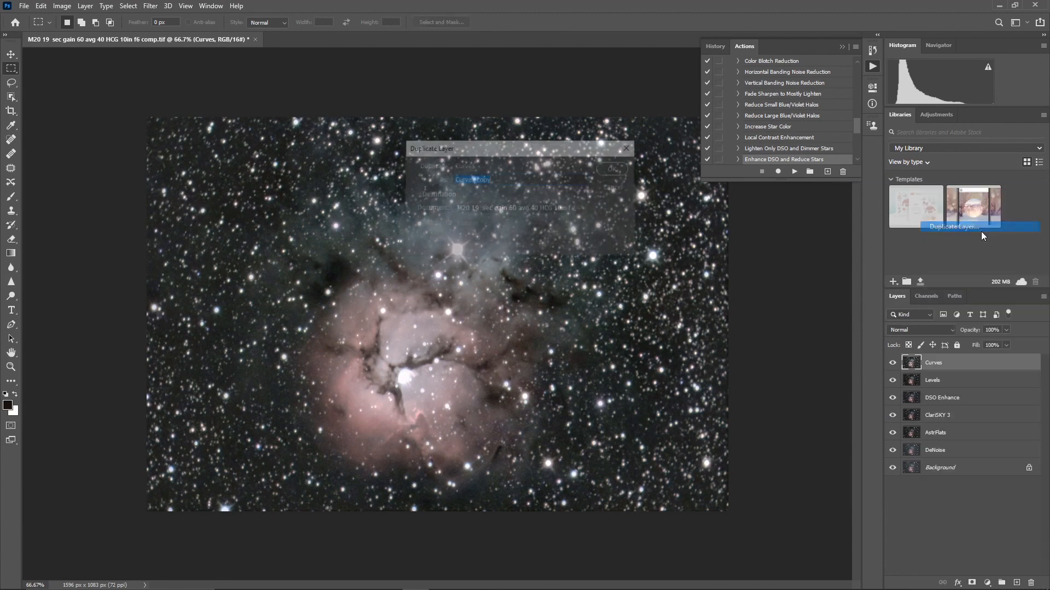
pyautogui.click(616, 186)
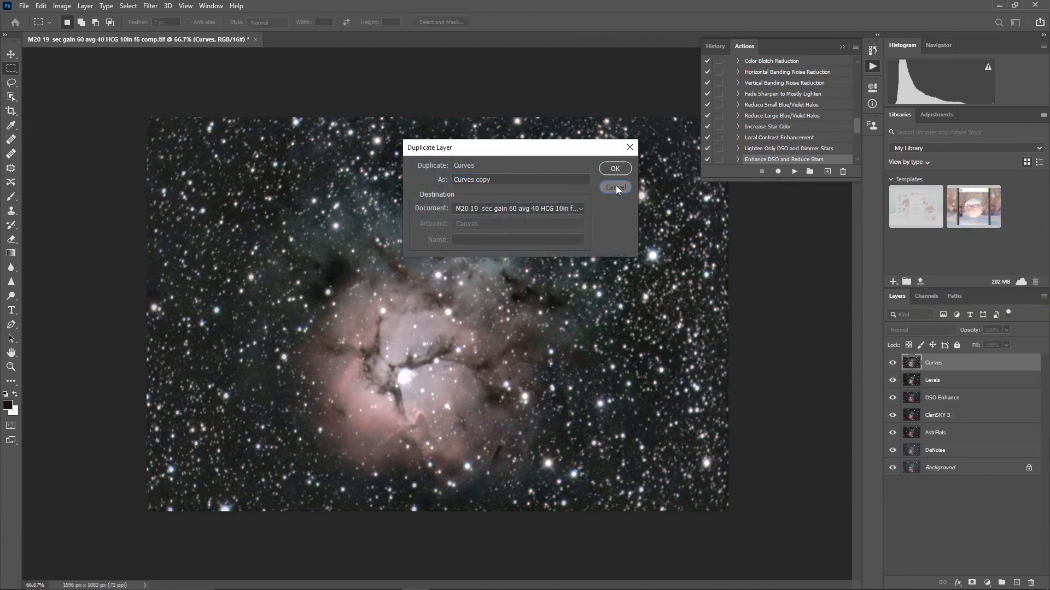
# Step: Duplicate the Curves layer under the name Vibrance
pyautogui.click(1043, 298)
pyautogui.click(967, 228)
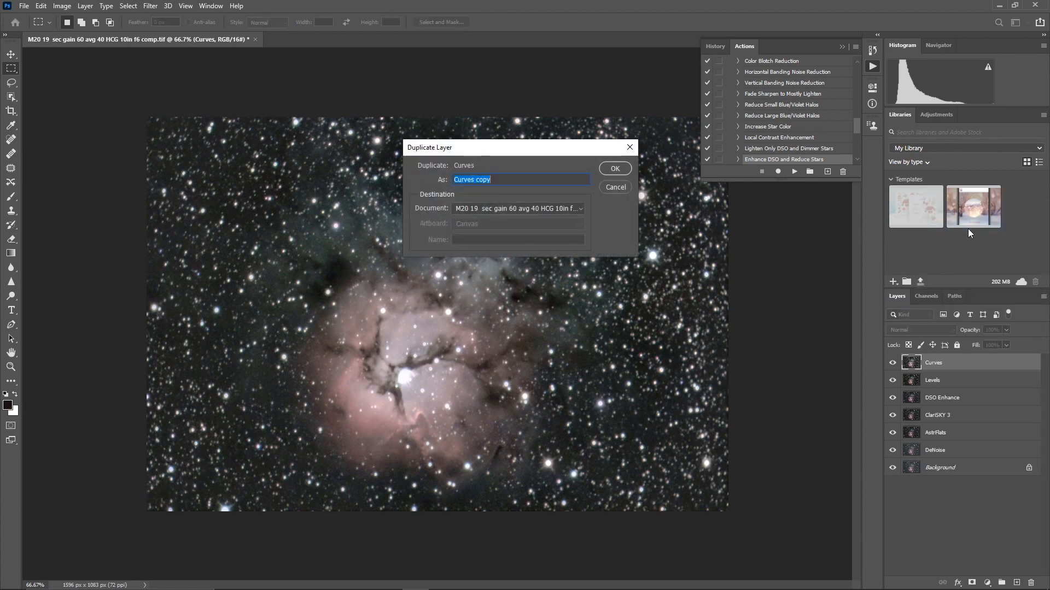
pyautogui.write('Vibrance')
pyautogui.press('Return')
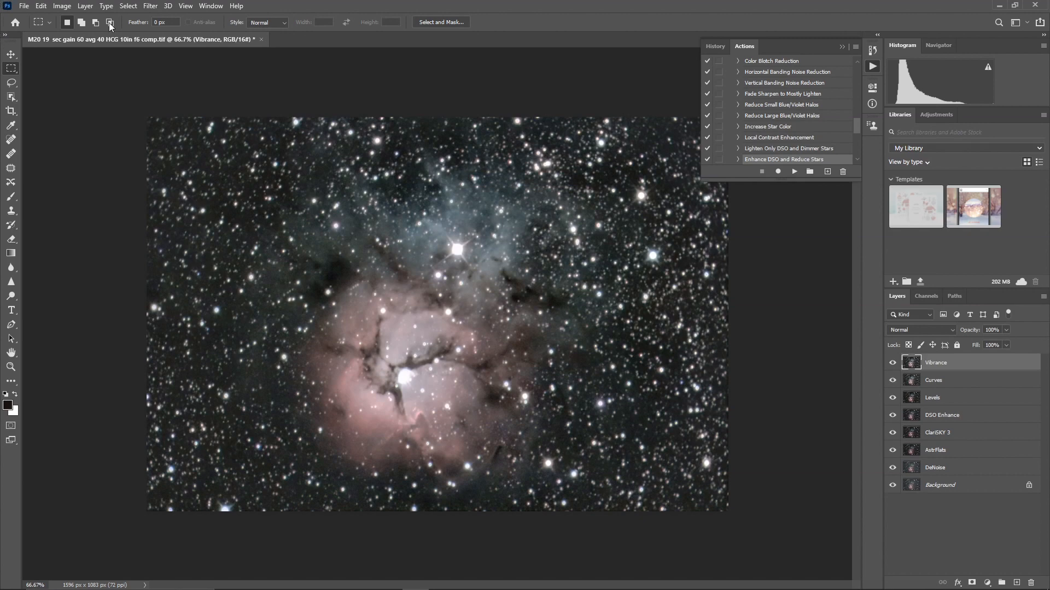
# Step: Apply a Vibrance adjustment to the Vibrance layer, raising the vibrance moderately and the saturation very slightly
pyautogui.click(62, 7)
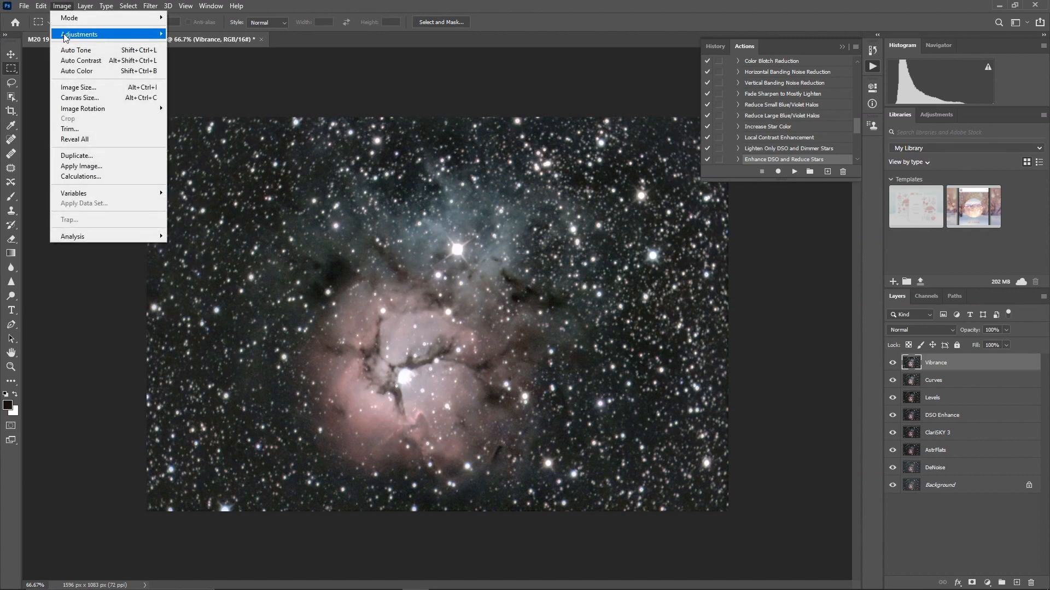
pyautogui.moveTo(66, 34)
pyautogui.click(188, 81)
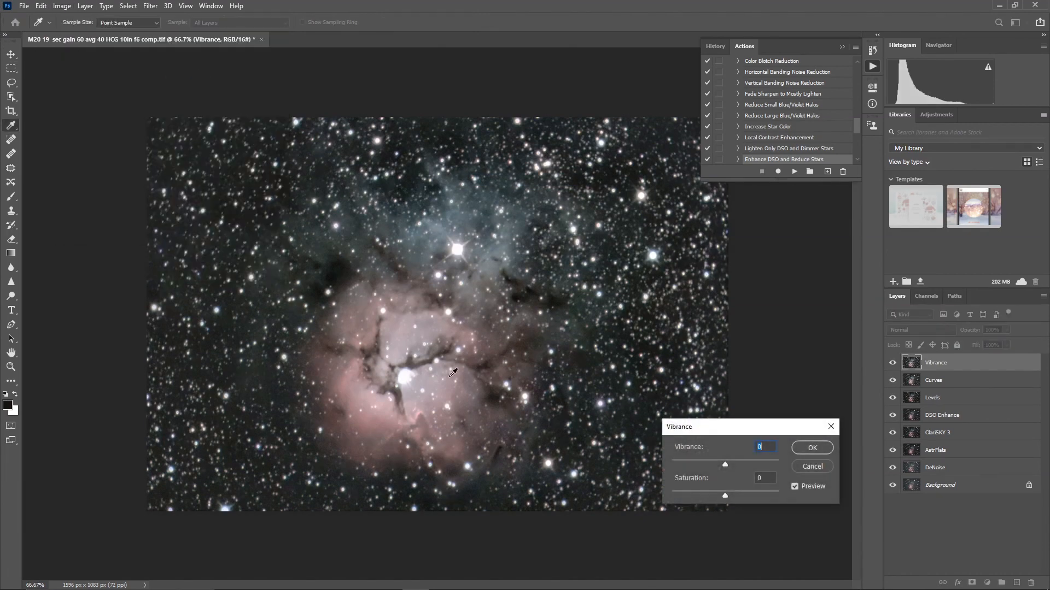
pyautogui.moveTo(726, 466); pyautogui.dragTo(734, 464)
pyautogui.moveTo(726, 494); pyautogui.dragTo(727, 494)
pyautogui.click(813, 449)
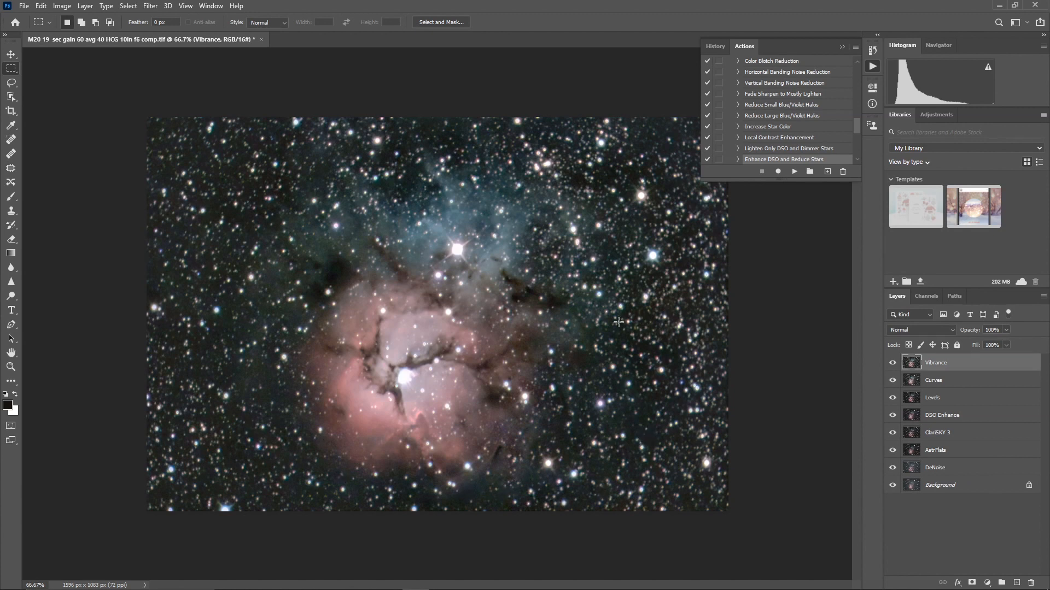
# Step: Add a new empty layer named Lum R above the Vibrance layer
pyautogui.click(1042, 298)
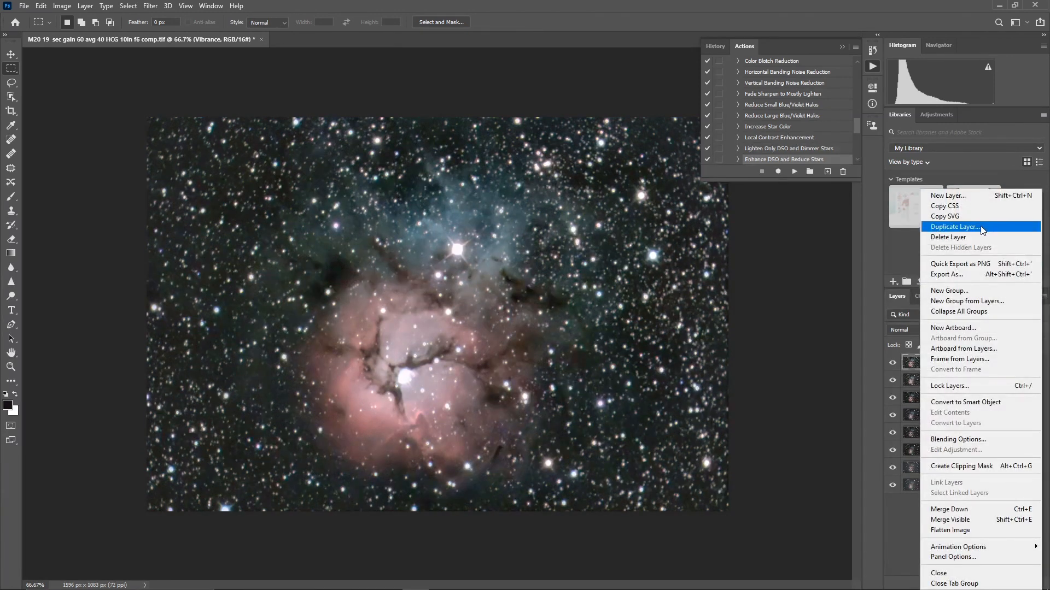
pyautogui.click(977, 196)
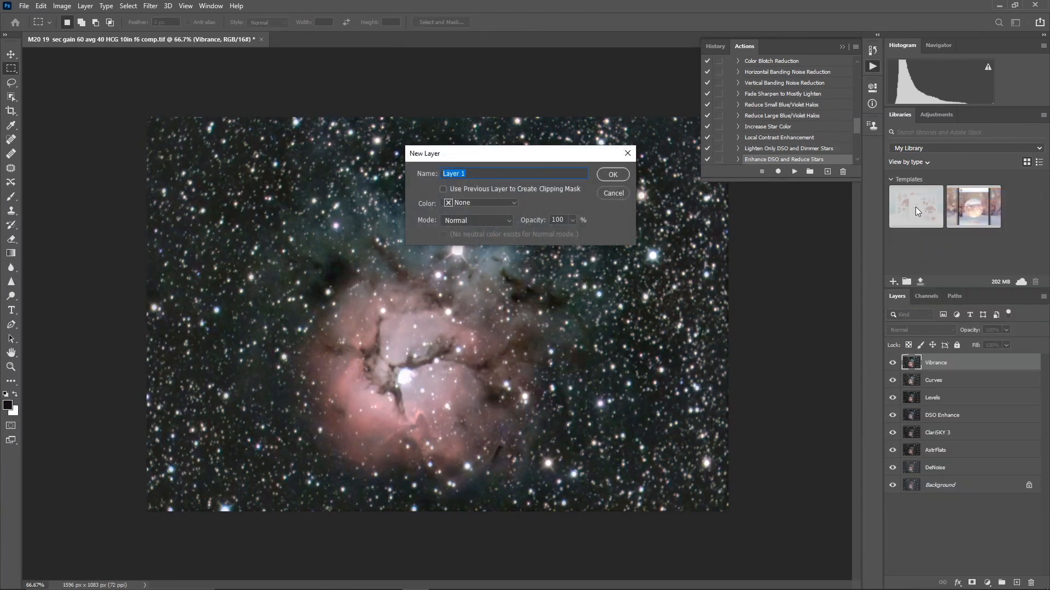
pyautogui.write('Lum R')
pyautogui.press('Return')
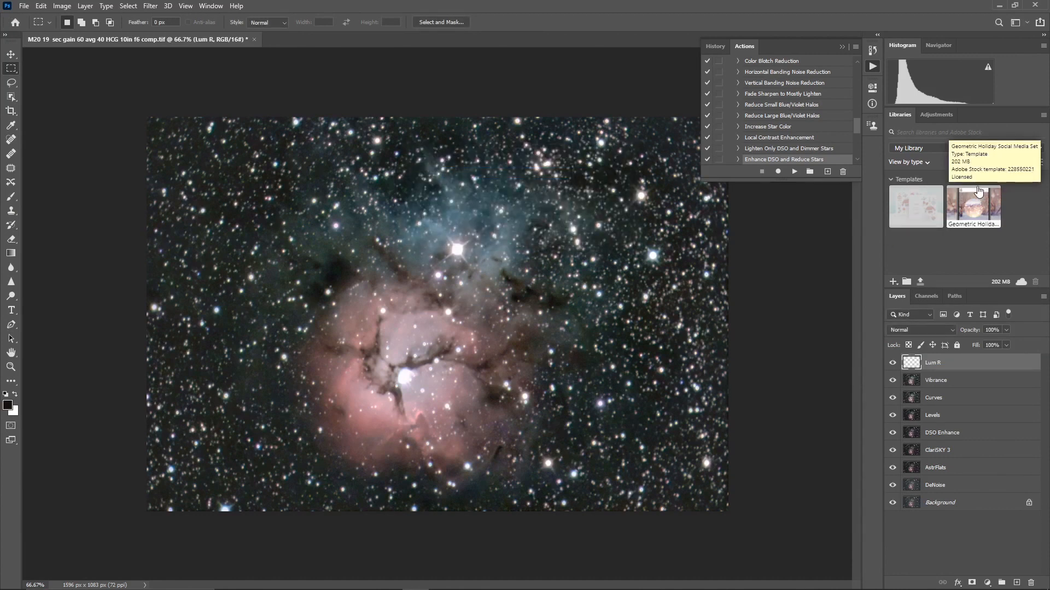
# Step: Duplicate the empty Lum R layer under the name Lum G
pyautogui.click(1044, 297)
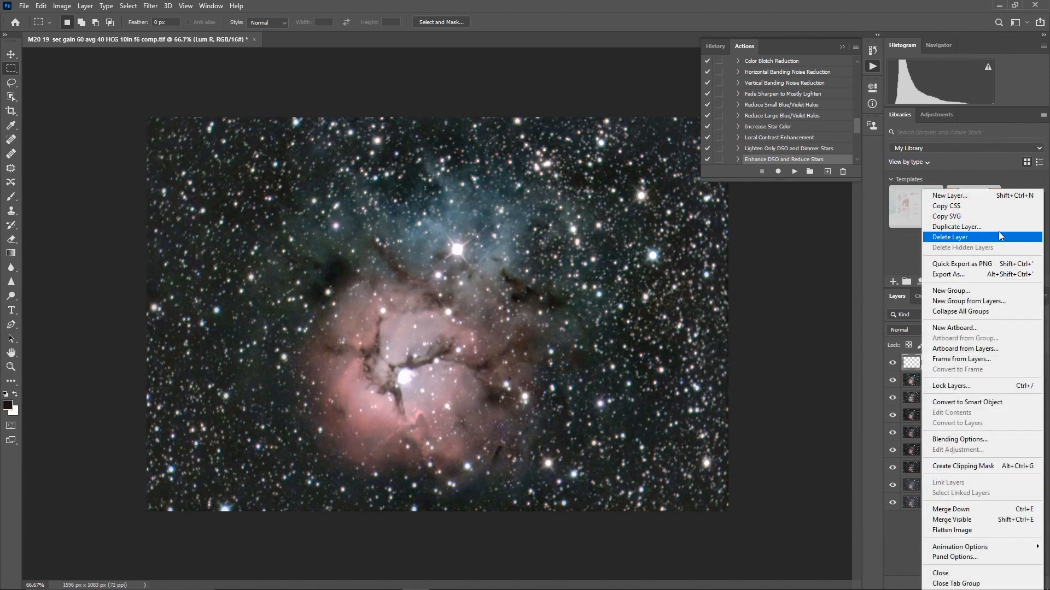
pyautogui.click(997, 227)
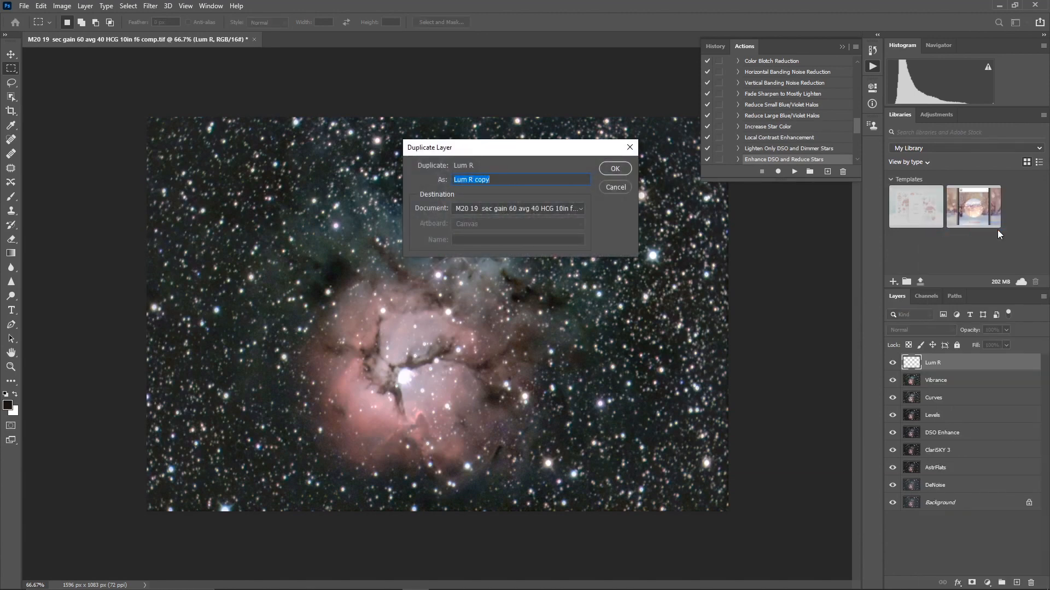
pyautogui.press('End')
pyautogui.press('BackSpace')
pyautogui.press('BackSpace')
pyautogui.press('BackSpace')
pyautogui.press('BackSpace')
pyautogui.write('G')
pyautogui.press('Return')
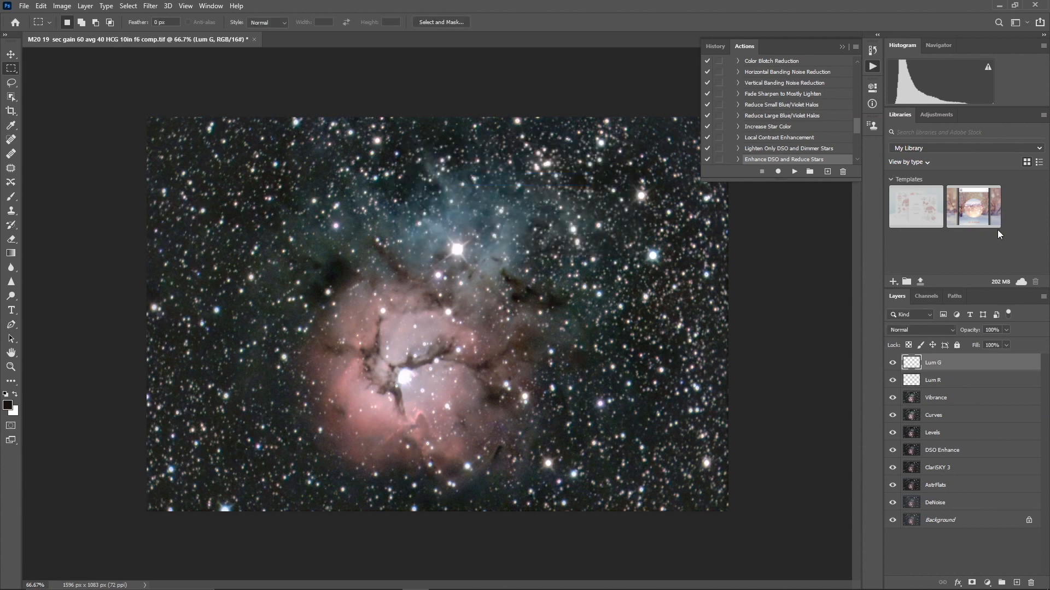
# Step: Duplicate the empty Lum G layer under the name Lum B
pyautogui.click(1043, 295)
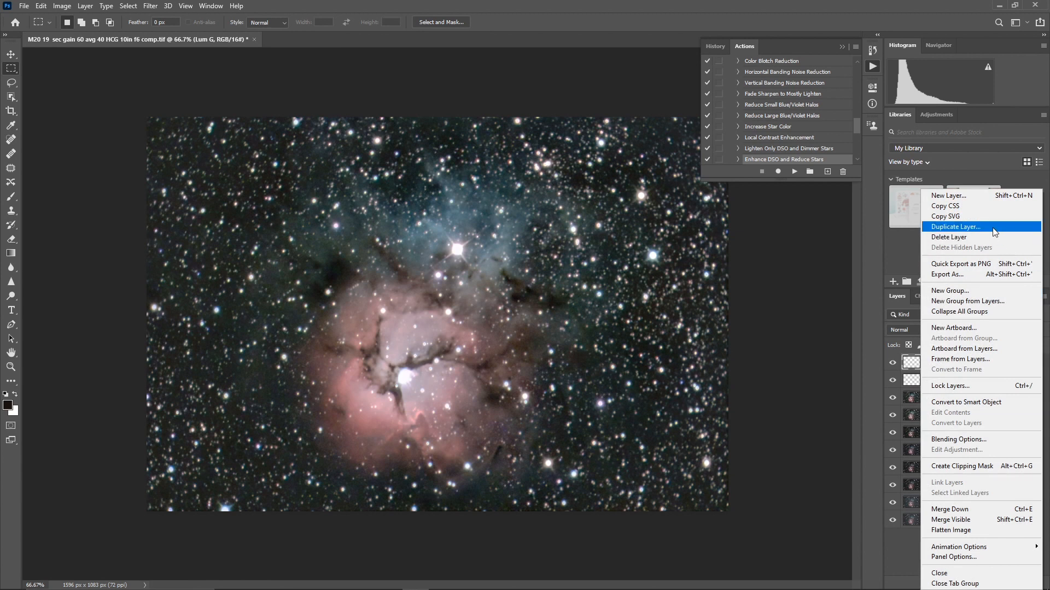
pyautogui.click(951, 229)
pyautogui.press('End')
pyautogui.press('BackSpace')
pyautogui.press('BackSpace')
pyautogui.press('BackSpace')
pyautogui.press('BackSpace')
pyautogui.press('BackSpace')
pyautogui.press('BackSpace')
pyautogui.write('B')
pyautogui.press('Return')
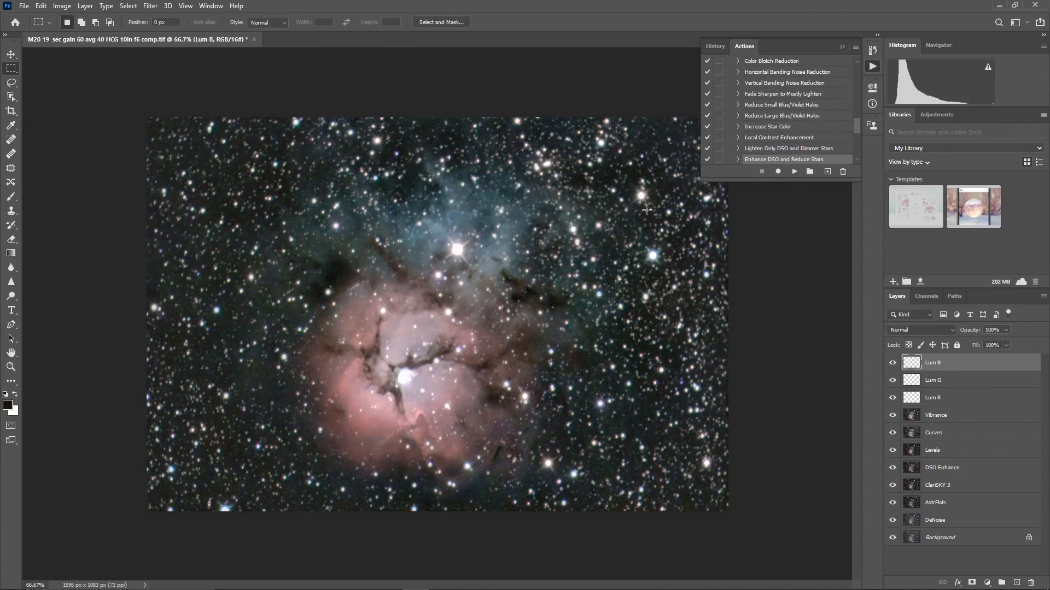
# Step: Select the Vibrance layer and compare its Red, Green and Blue channels individually
pyautogui.click(960, 420)
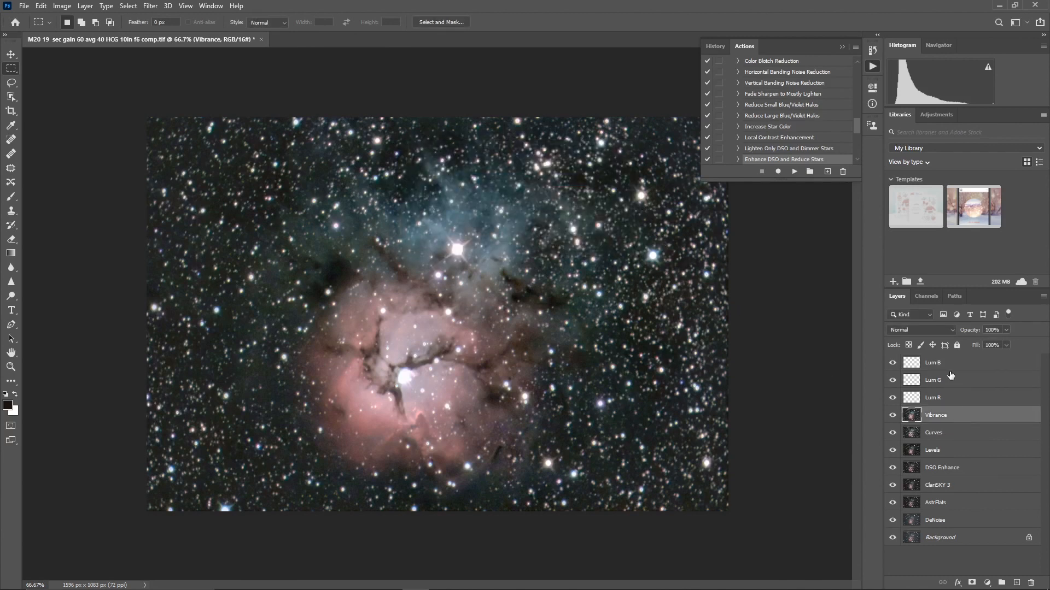
pyautogui.click(925, 295)
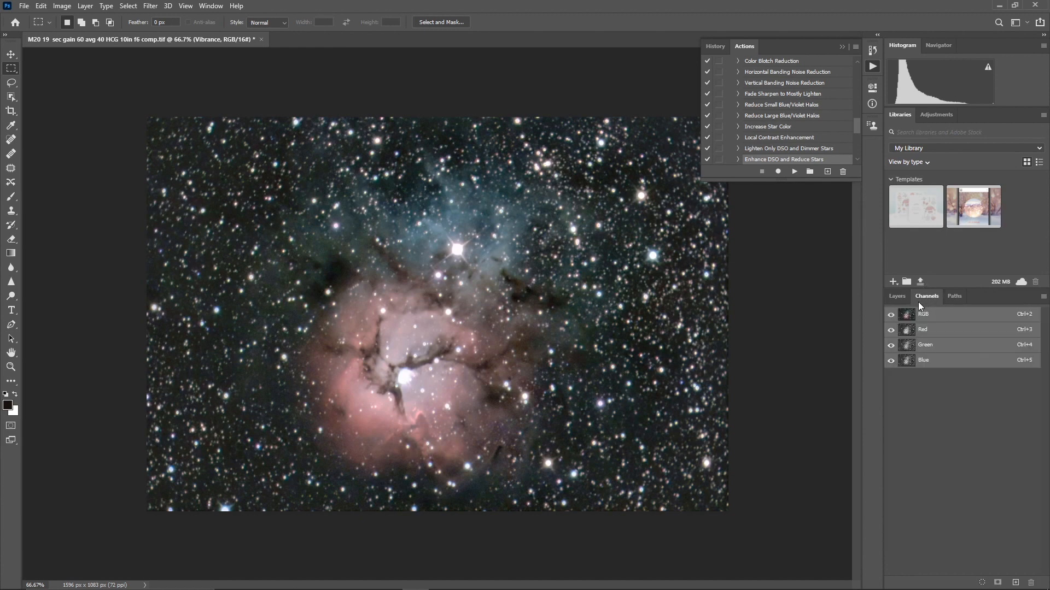
pyautogui.click(940, 331)
pyautogui.click(936, 347)
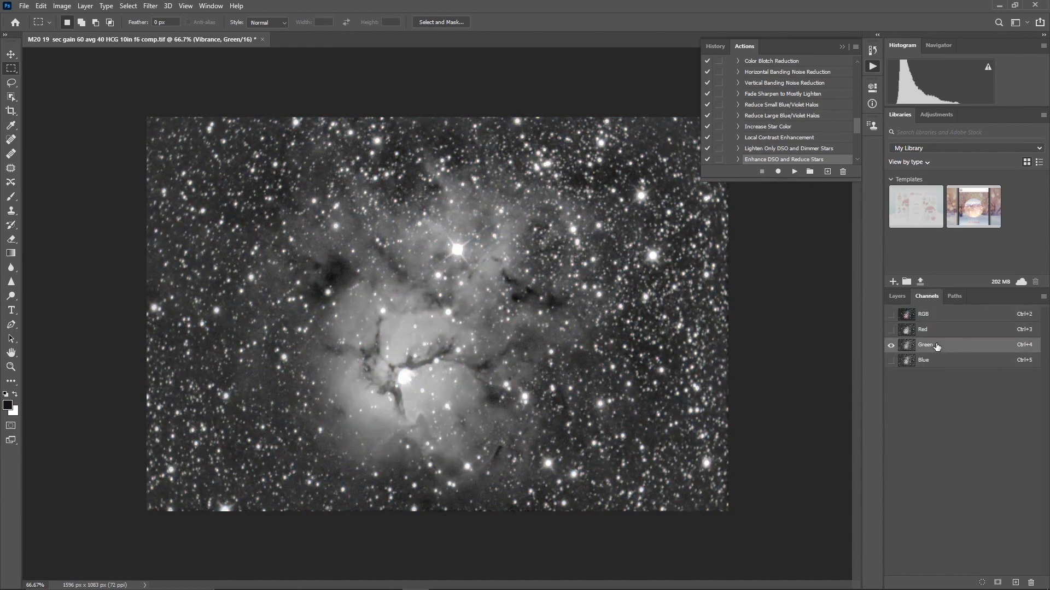
pyautogui.click(934, 361)
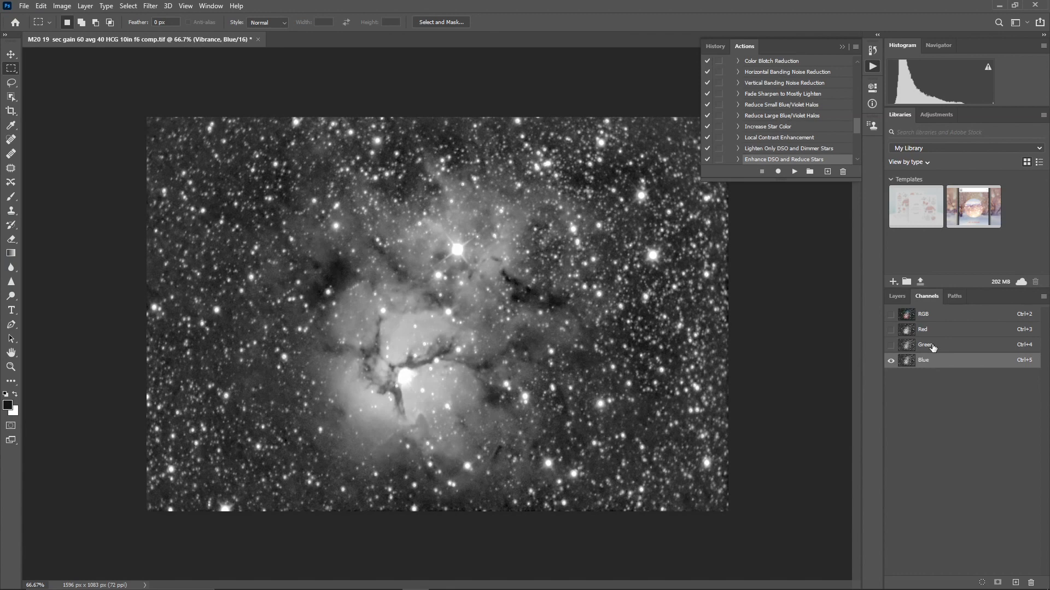
pyautogui.click(934, 344)
pyautogui.click(932, 331)
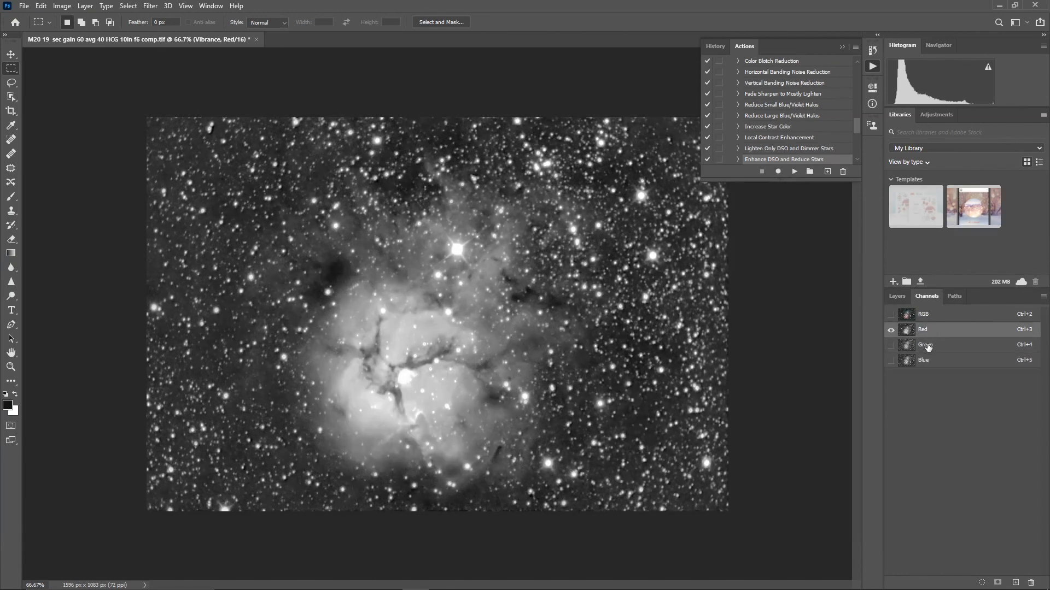
pyautogui.click(928, 346)
pyautogui.click(928, 361)
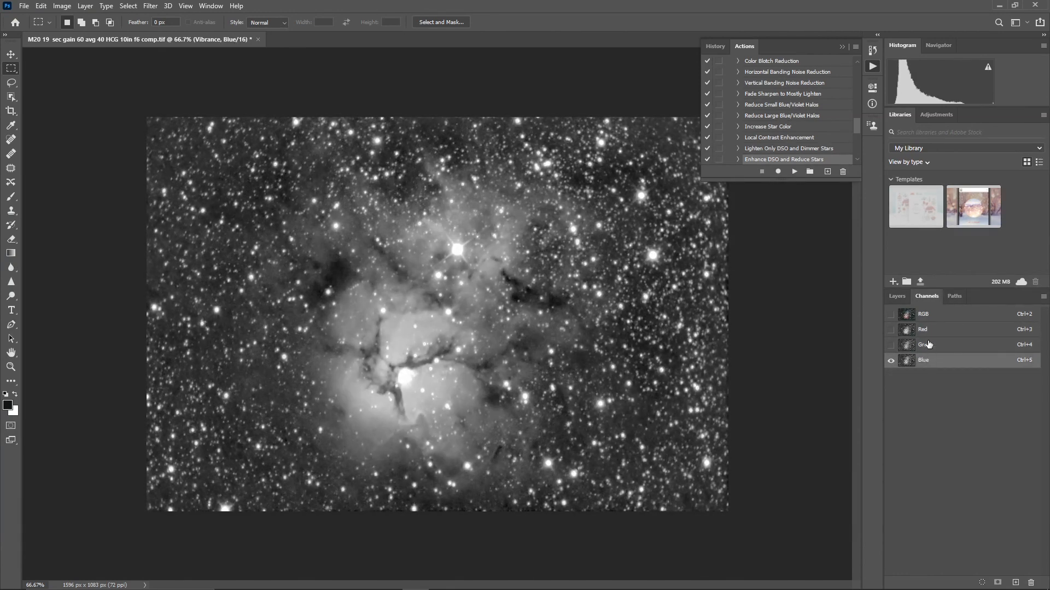
# Step: Copy the entire Red channel of the Vibrance layer and paste it into the Lum R layer
pyautogui.click(928, 332)
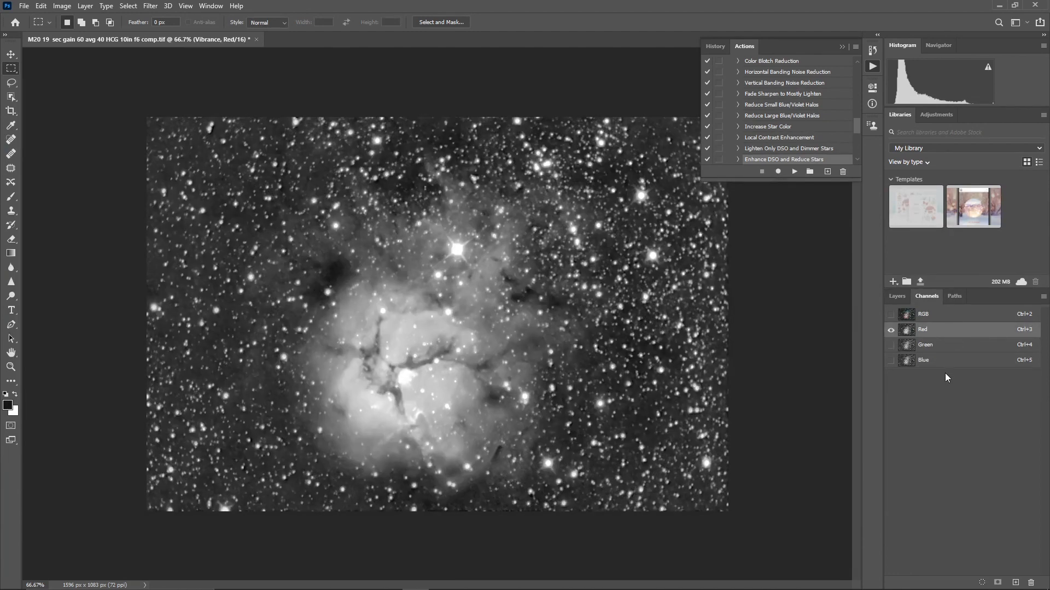
pyautogui.hotkey('ctrl', 'a')
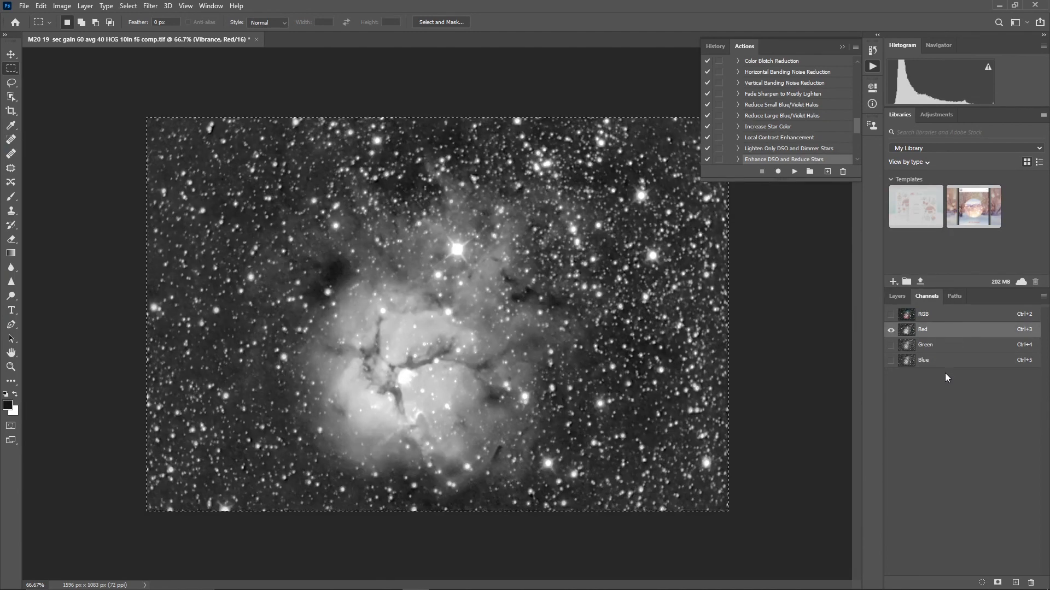
pyautogui.click(907, 314)
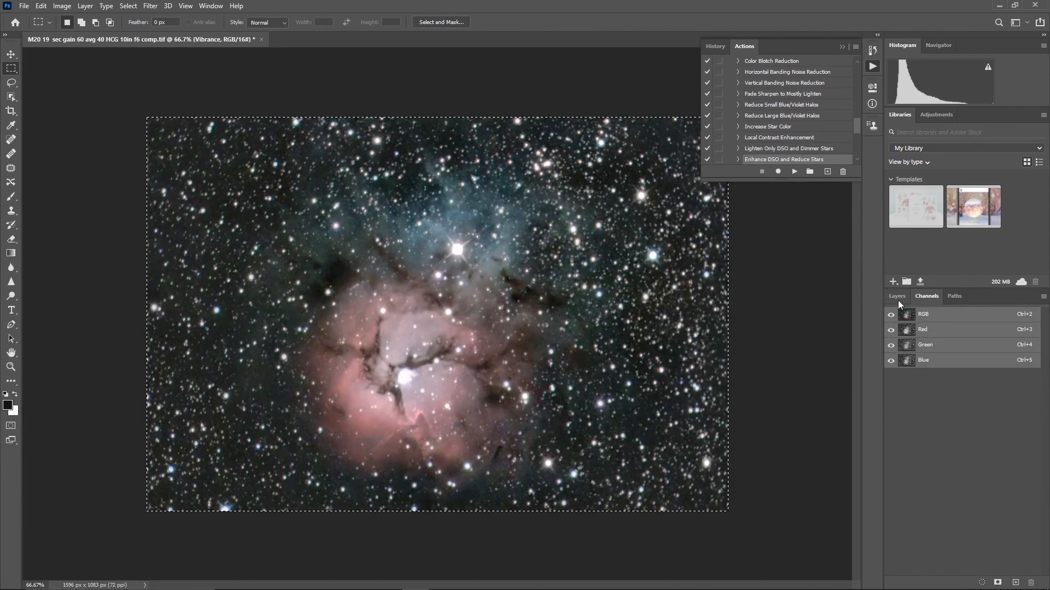
pyautogui.click(897, 296)
pyautogui.click(930, 403)
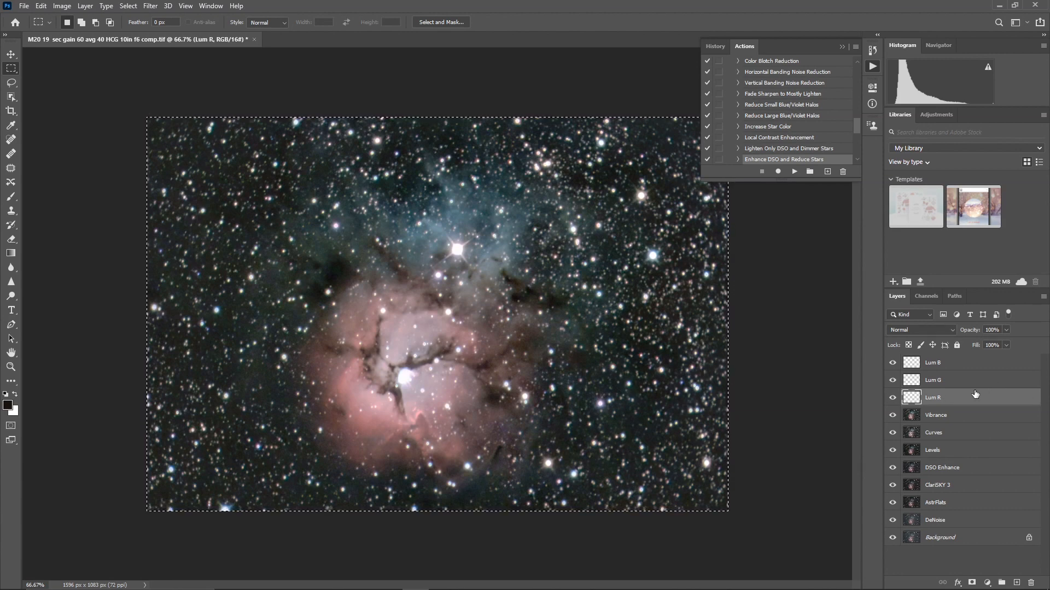
pyautogui.hotkey('ctrl', 'v')
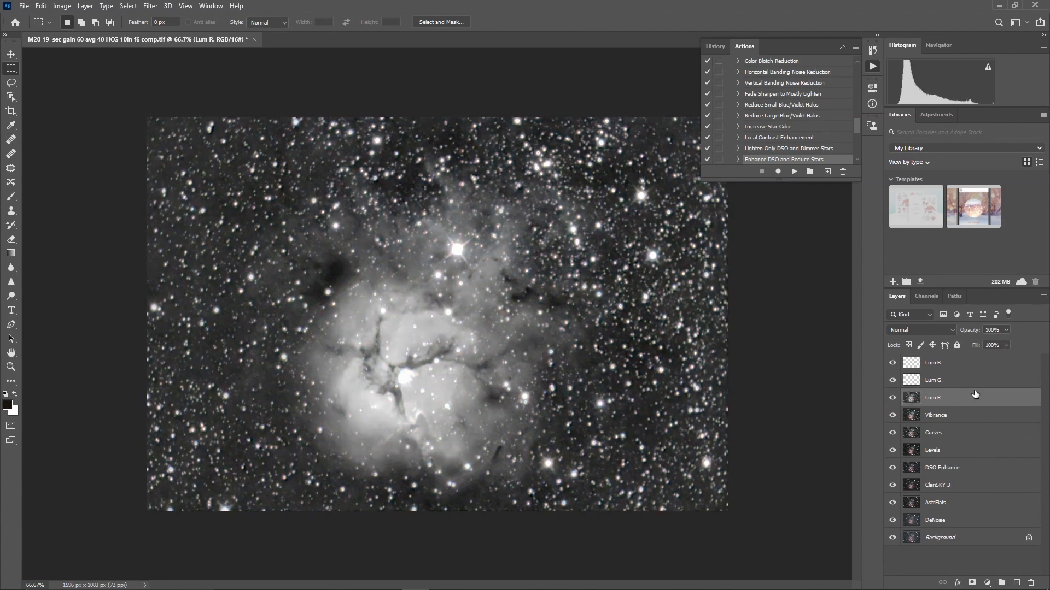
# Step: Copy the entire Green channel with the Vibrance layer selected and paste it into the Lum G layer
pyautogui.click(942, 417)
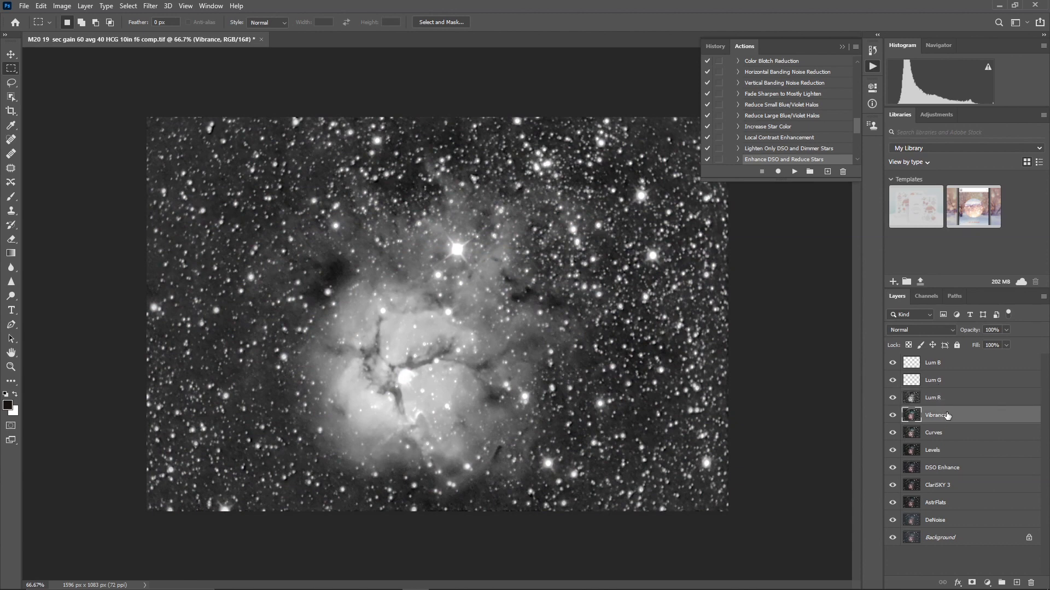
pyautogui.click(926, 298)
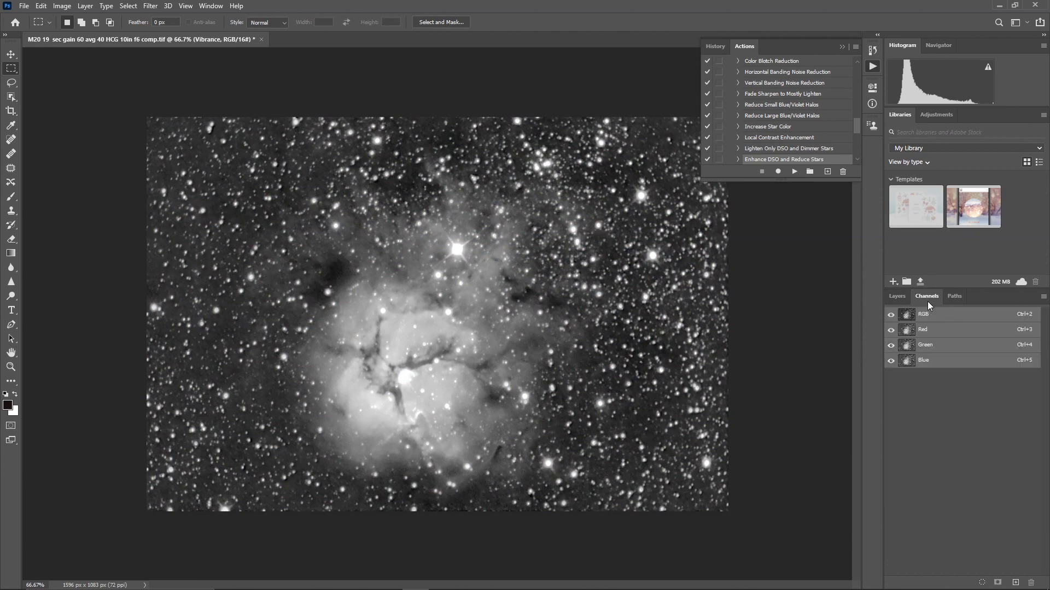
pyautogui.click(924, 345)
pyautogui.keyDown('ctrl'); pyautogui.click(926, 349); pyautogui.keyUp('ctrl')
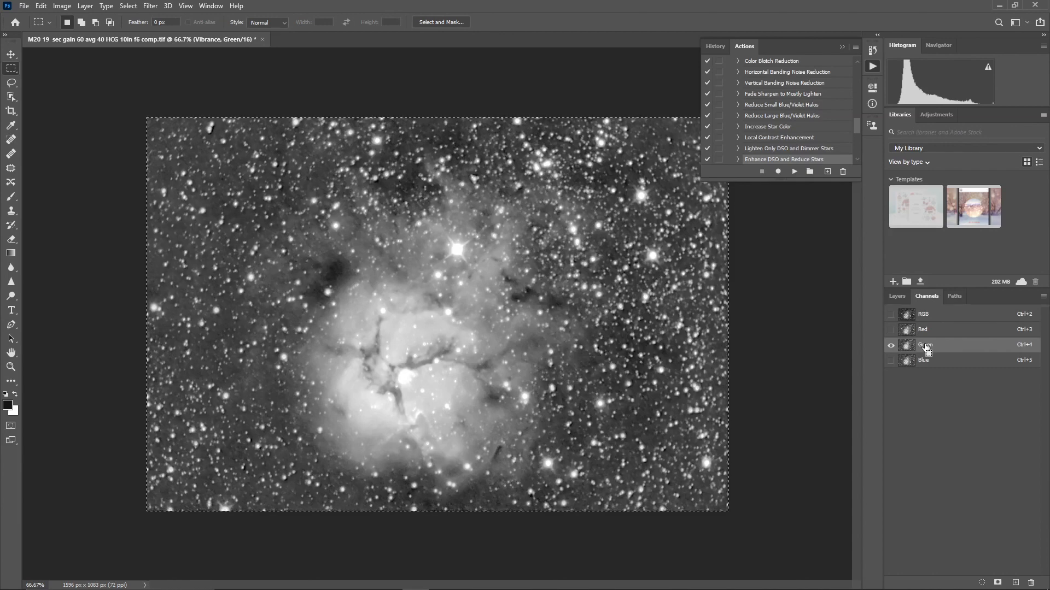
pyautogui.click(913, 311)
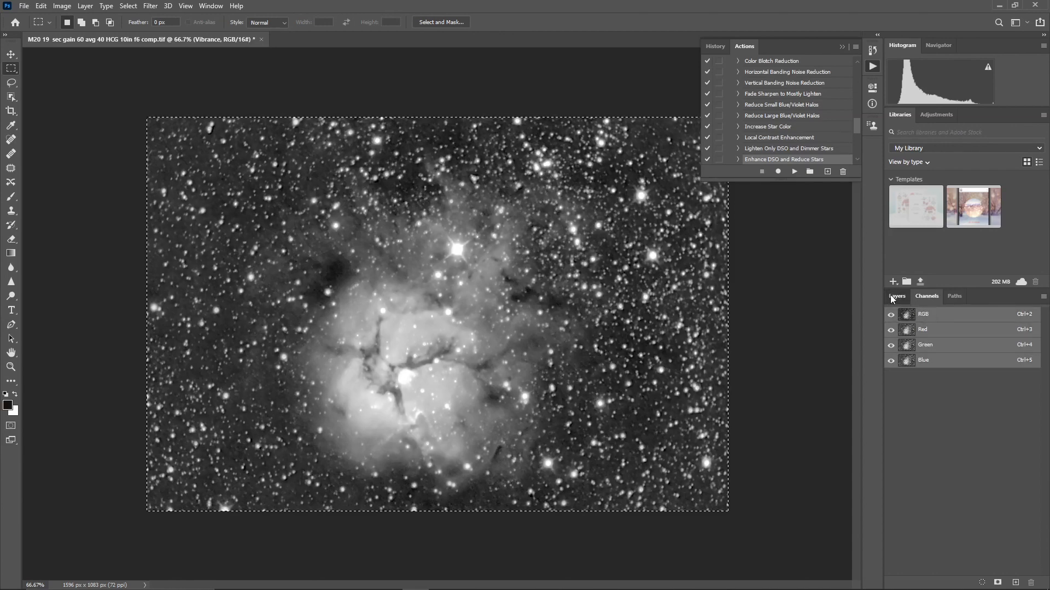
pyautogui.click(893, 295)
pyautogui.click(941, 382)
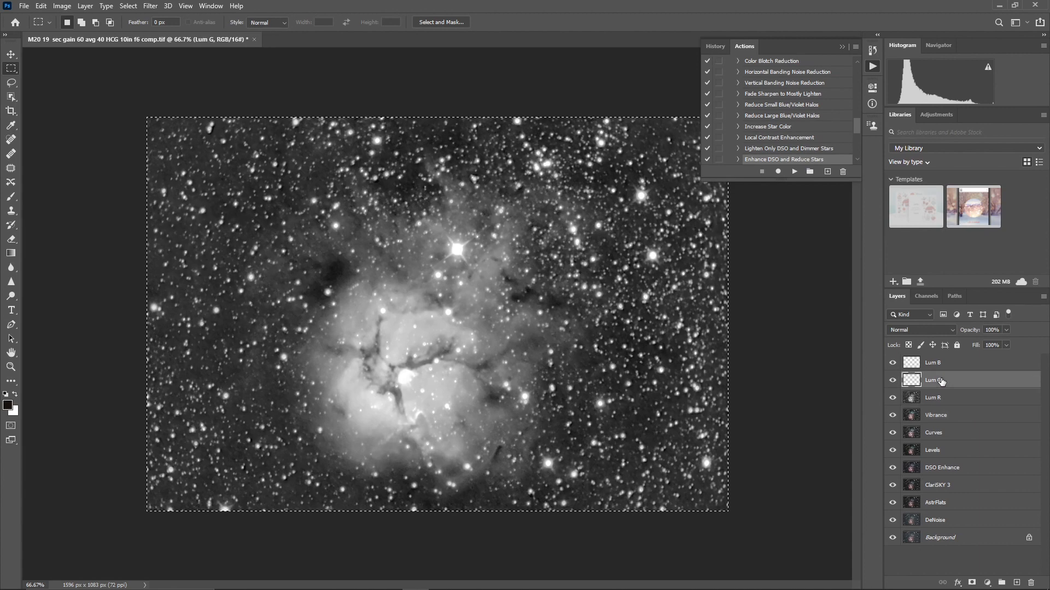
pyautogui.hotkey('ctrl', 'v')
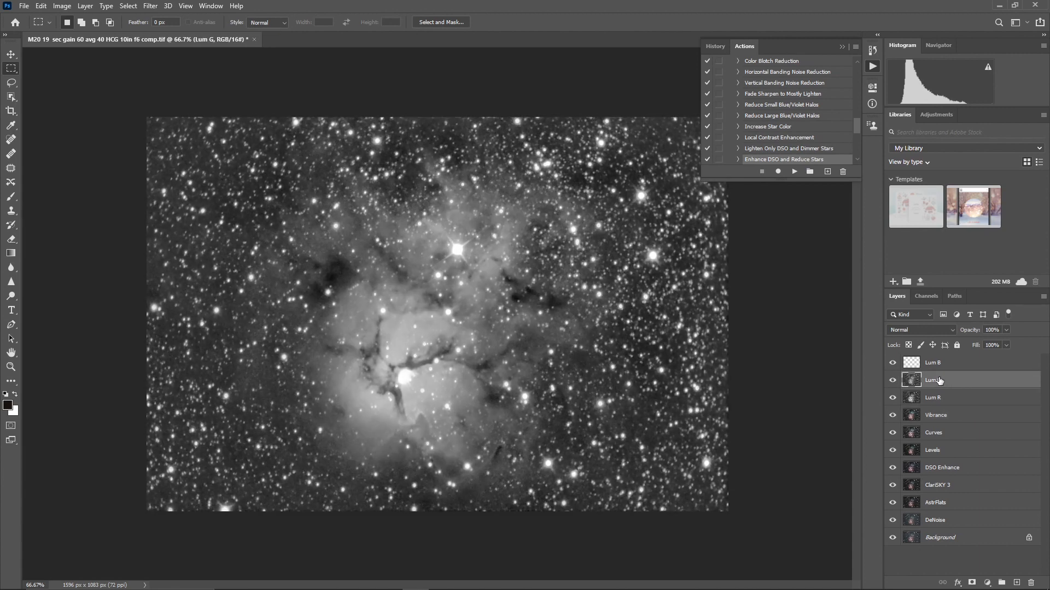
# Step: Copy the entire Blue channel with the Vibrance layer selected and paste it into the Lum B layer
pyautogui.click(946, 416)
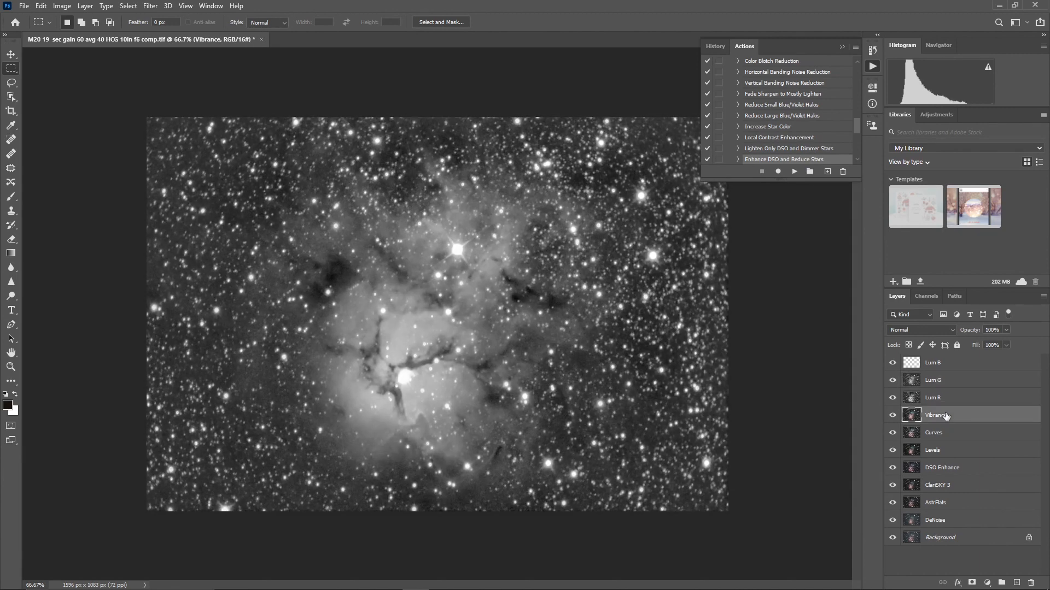
pyautogui.click(926, 296)
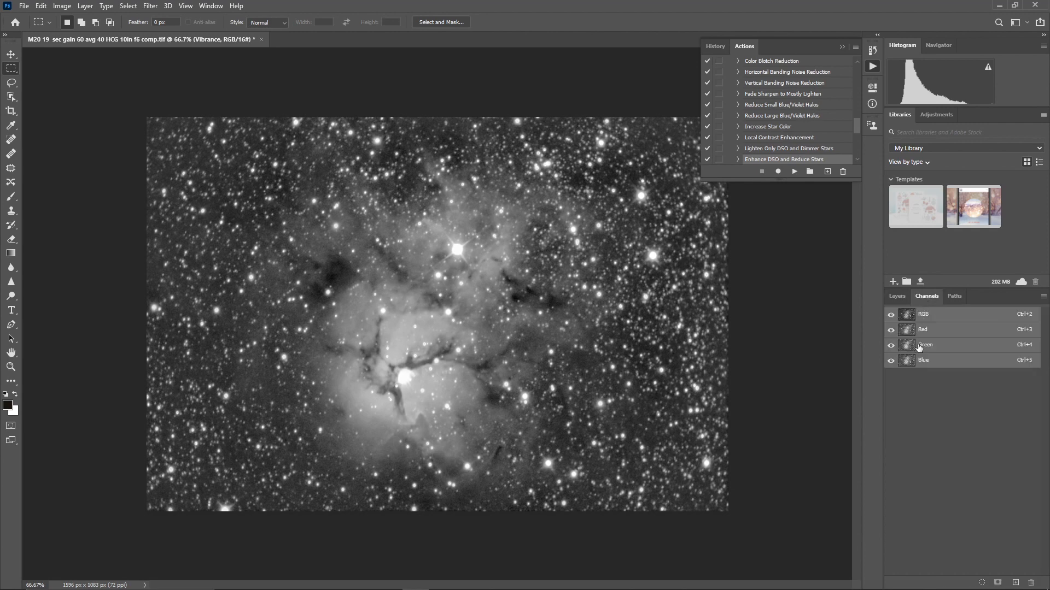
pyautogui.click(930, 363)
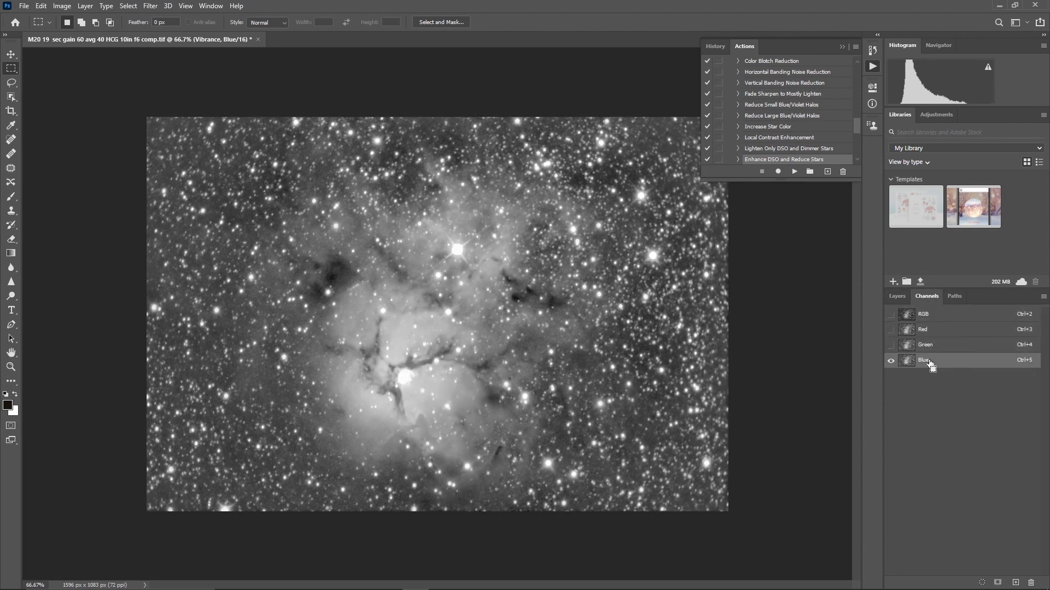
pyautogui.hotkey('ctrl', 'a')
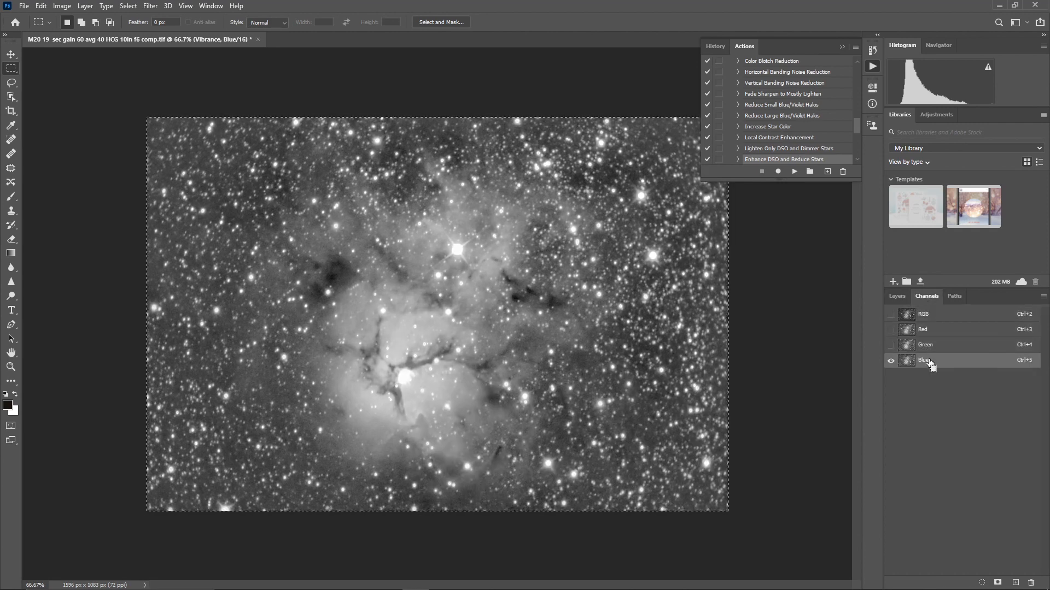
pyautogui.click(930, 315)
pyautogui.click(899, 298)
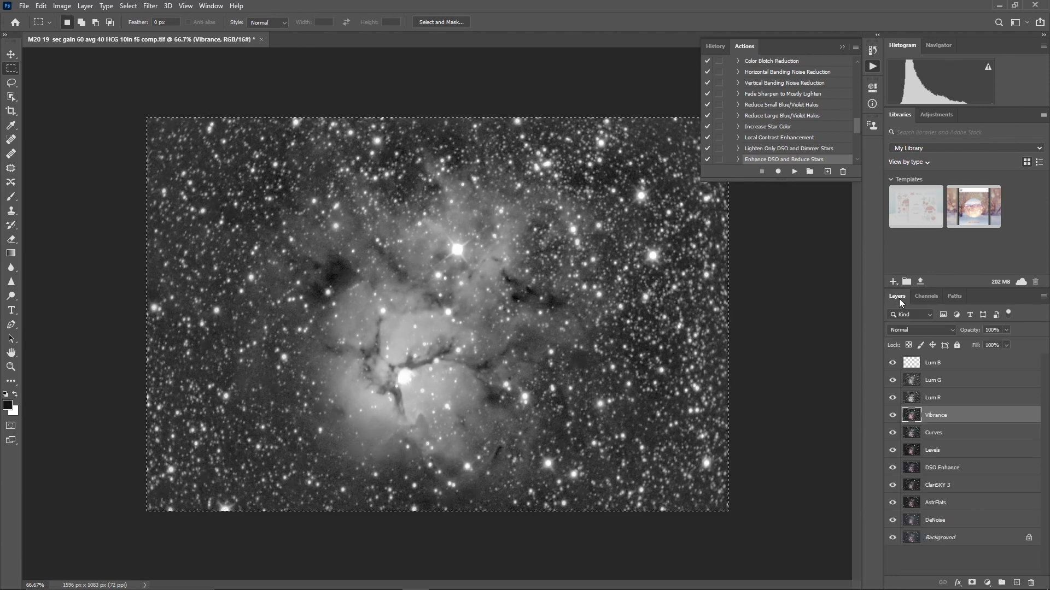
pyautogui.click(946, 366)
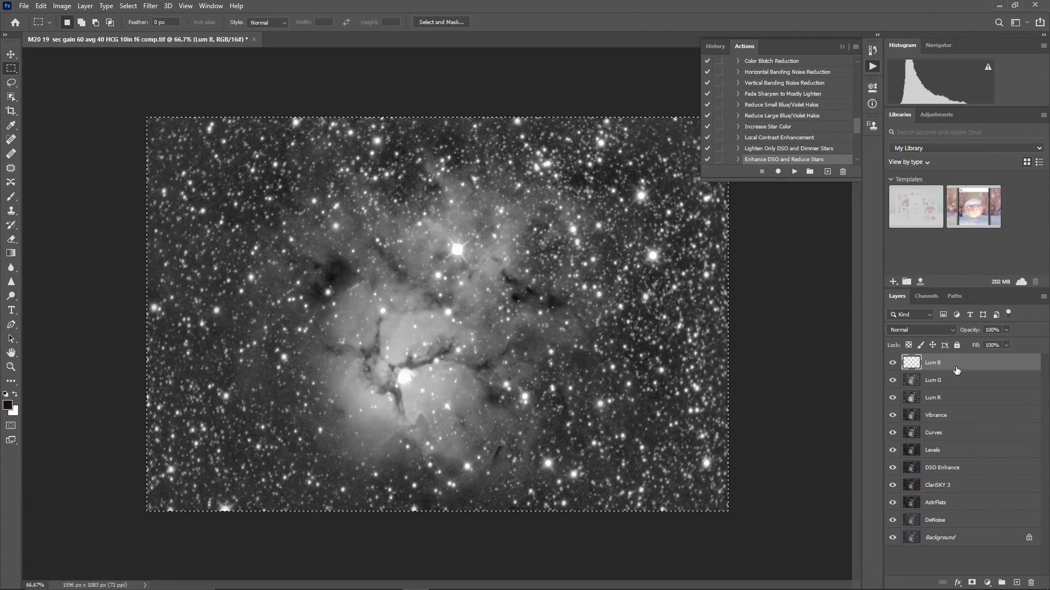
pyautogui.hotkey('ctrl', 'v')
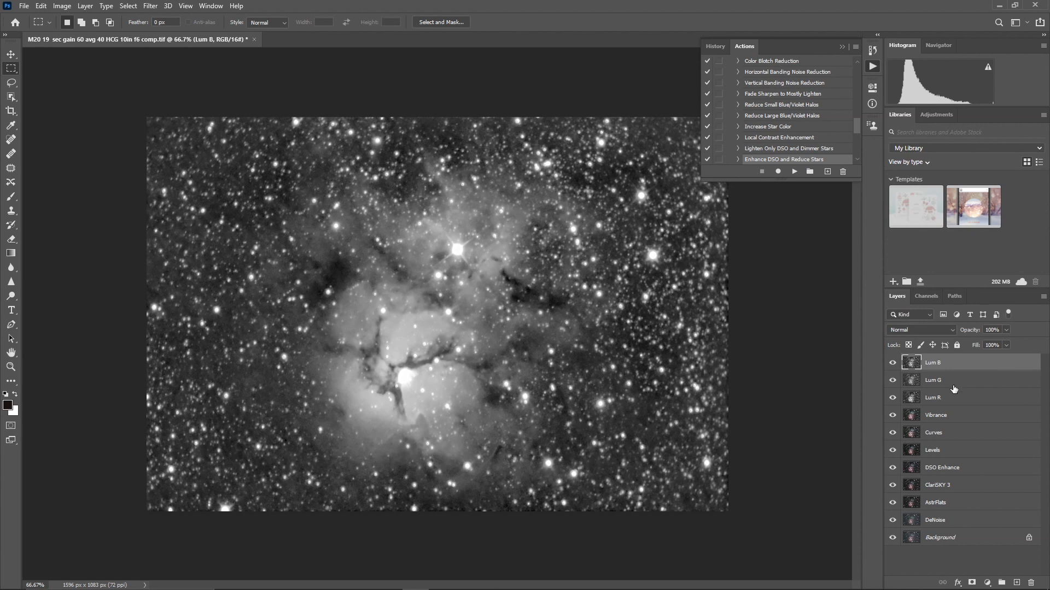
# Step: Hide the Lum G and Lum B layers and set the Lum R layer's blend mode to Luminosity
pyautogui.click(925, 402)
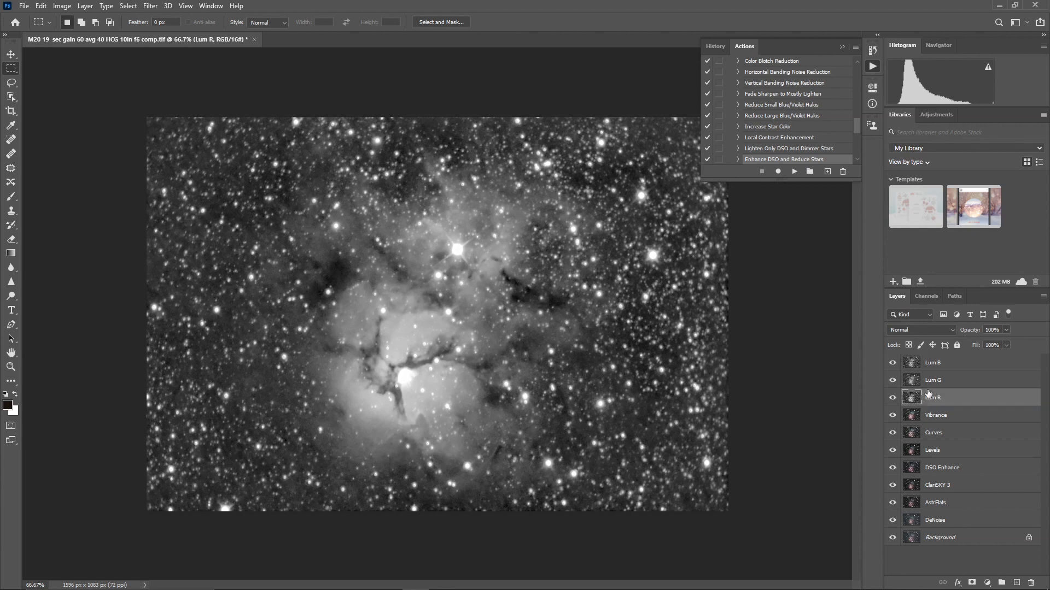
pyautogui.click(892, 380)
pyautogui.click(892, 362)
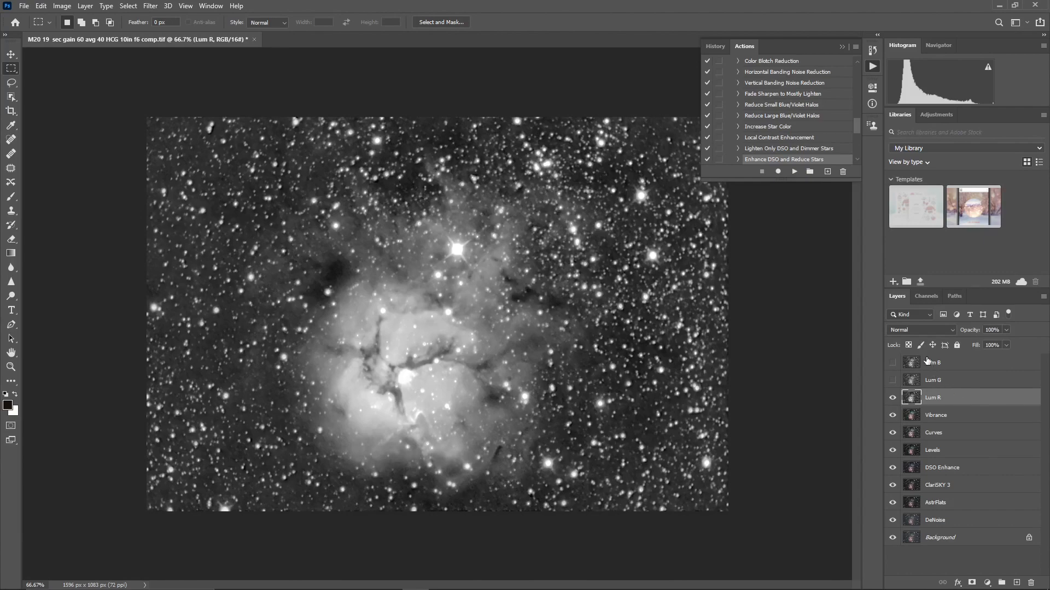
pyautogui.click(952, 330)
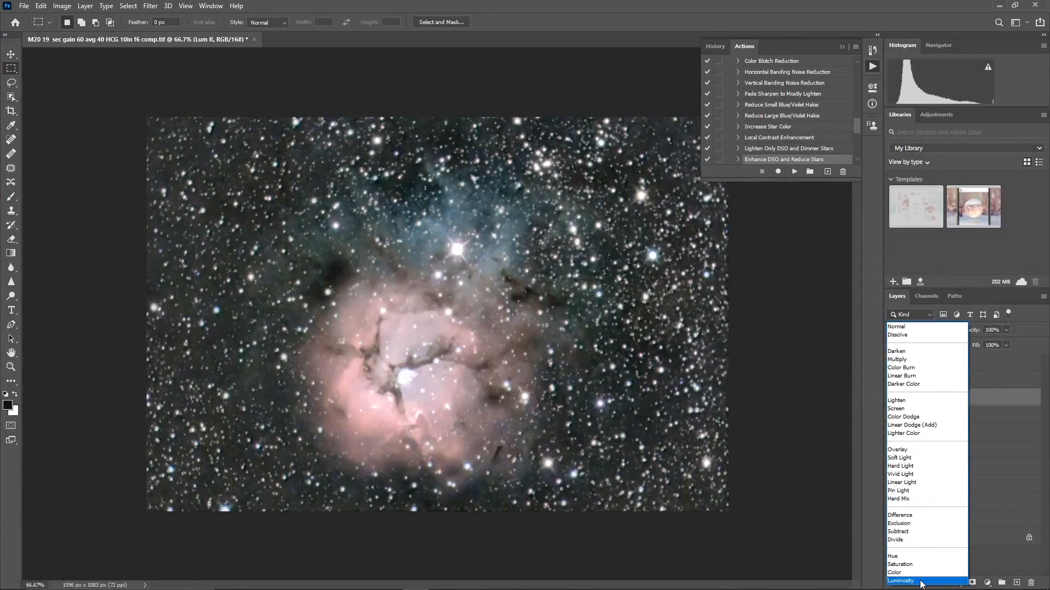
pyautogui.click(921, 581)
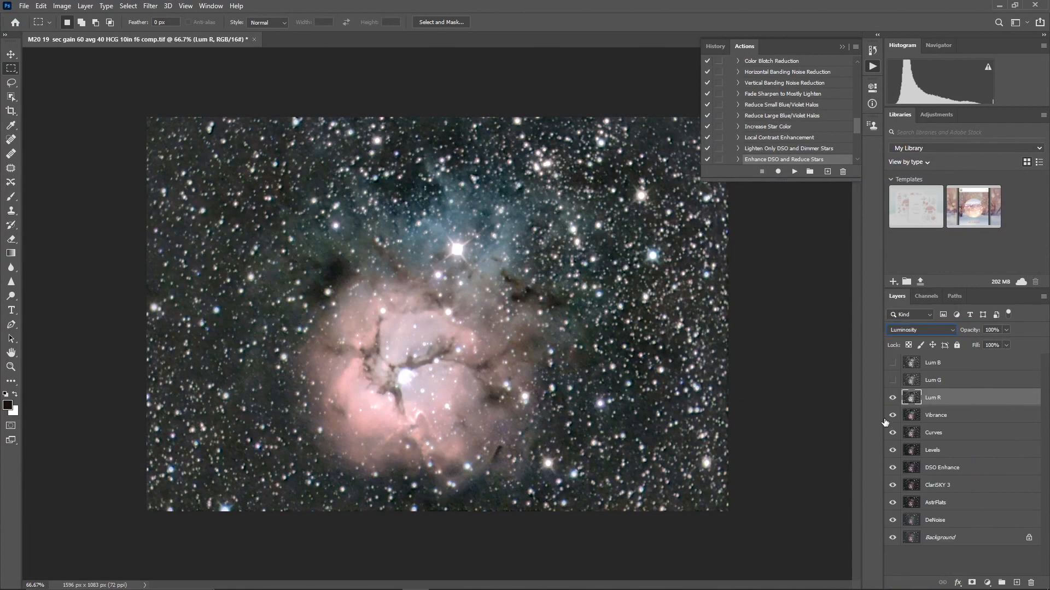
# Step: Compare the image with and without the Lum R layer, and set that layer's opacity to 33%
pyautogui.click(892, 399)
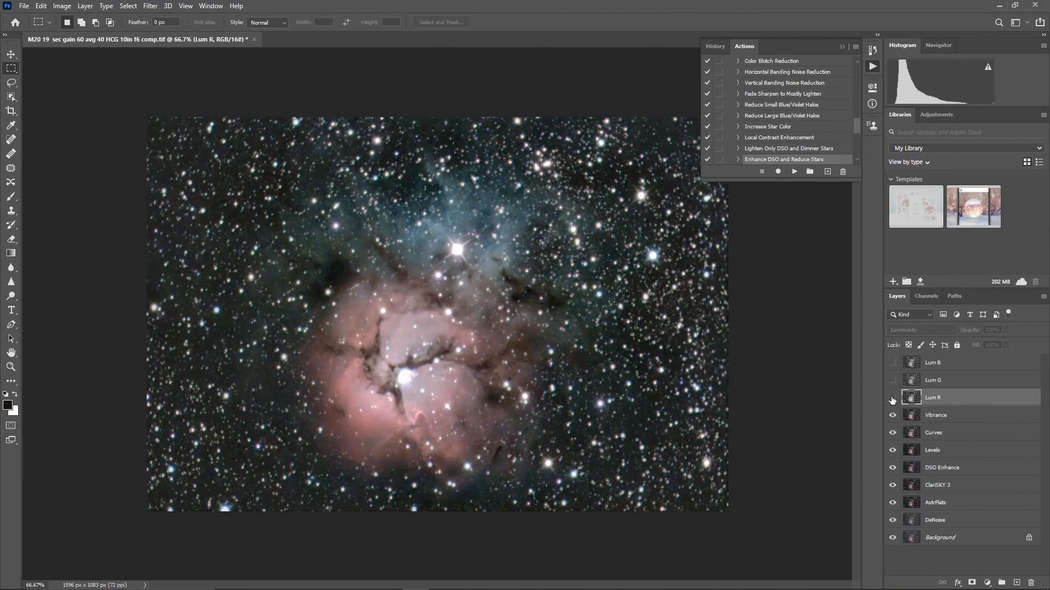
pyautogui.click(893, 398)
pyautogui.click(893, 398)
pyautogui.click(892, 398)
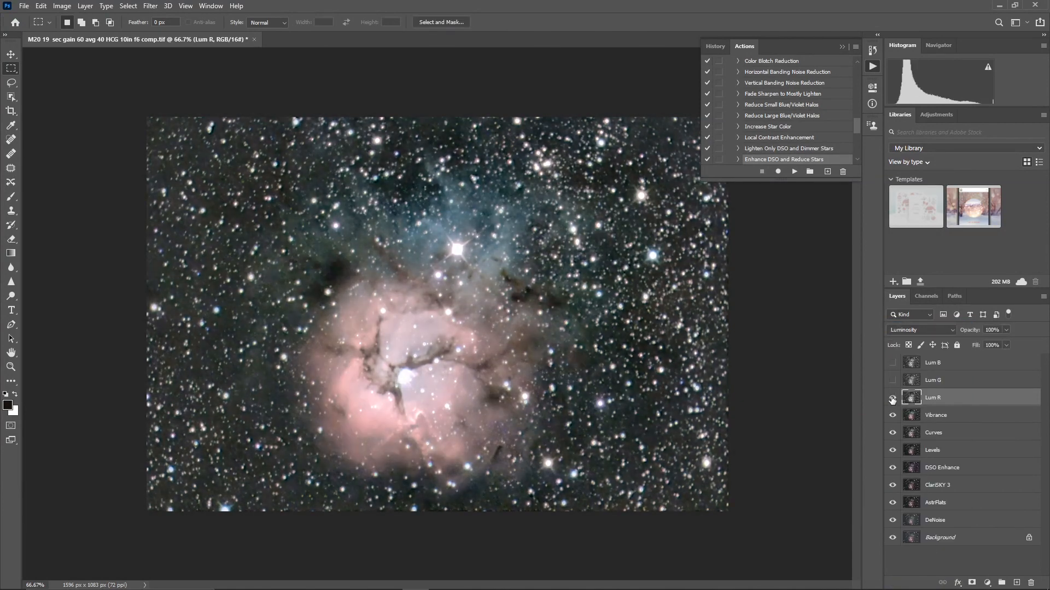
pyautogui.click(893, 399)
pyautogui.click(892, 399)
pyautogui.click(1005, 331)
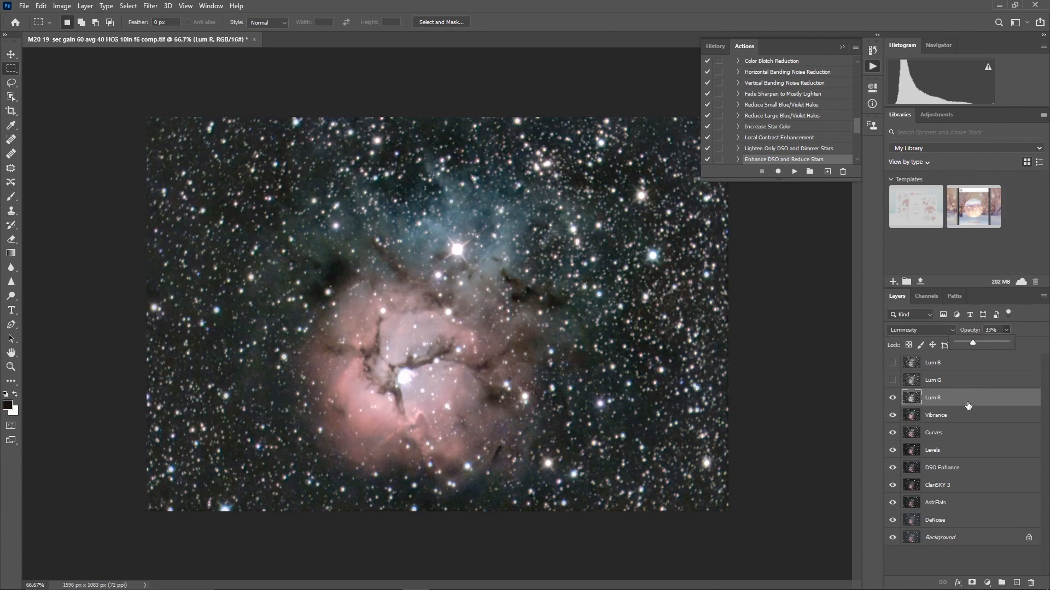
# Step: Show the Lum G layer and set it to Luminosity blending at 33% opacity
pyautogui.click(939, 381)
pyautogui.click(893, 381)
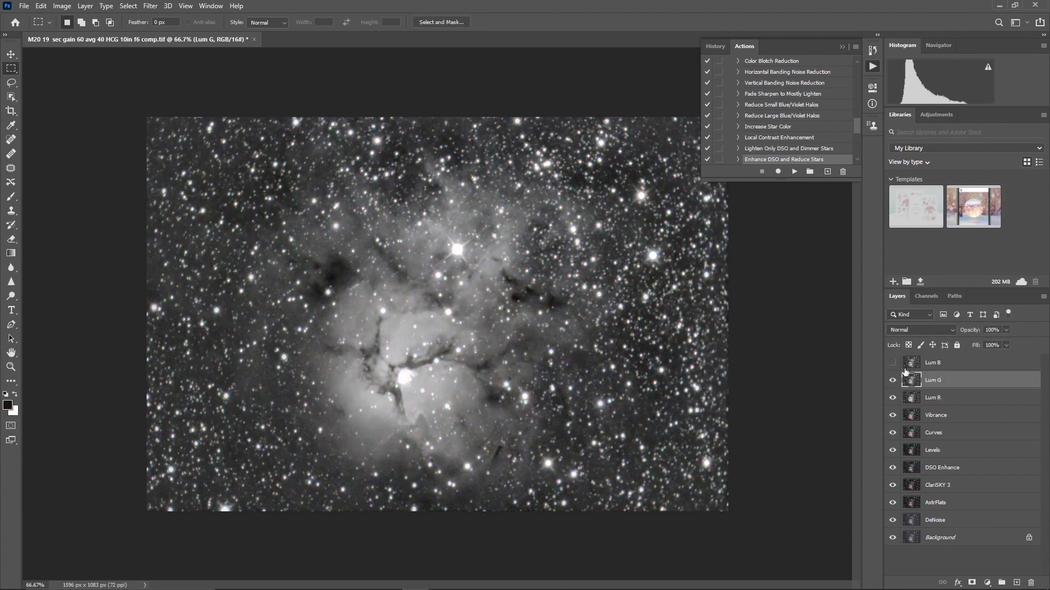
pyautogui.click(954, 331)
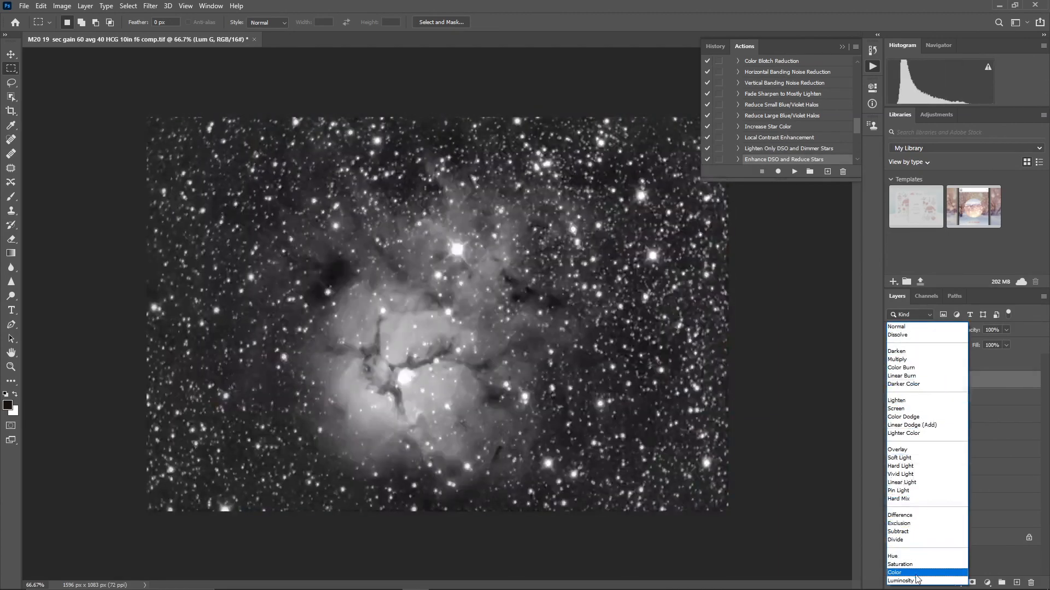
pyautogui.click(918, 580)
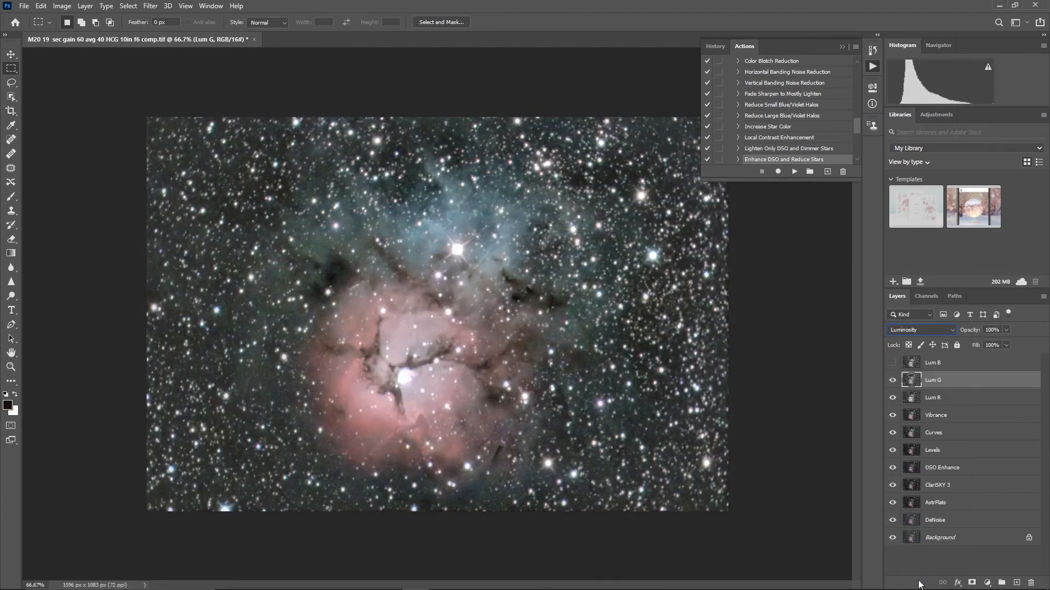
pyautogui.click(1006, 331)
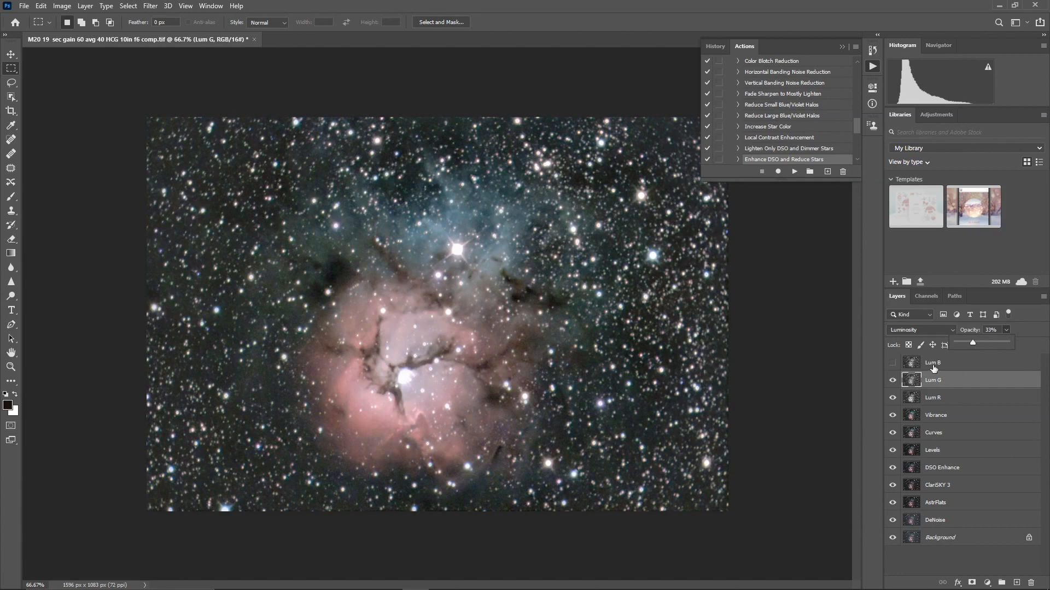
# Step: Show the Lum B layer and set it to Luminosity blending at 33% opacity
pyautogui.click(911, 365)
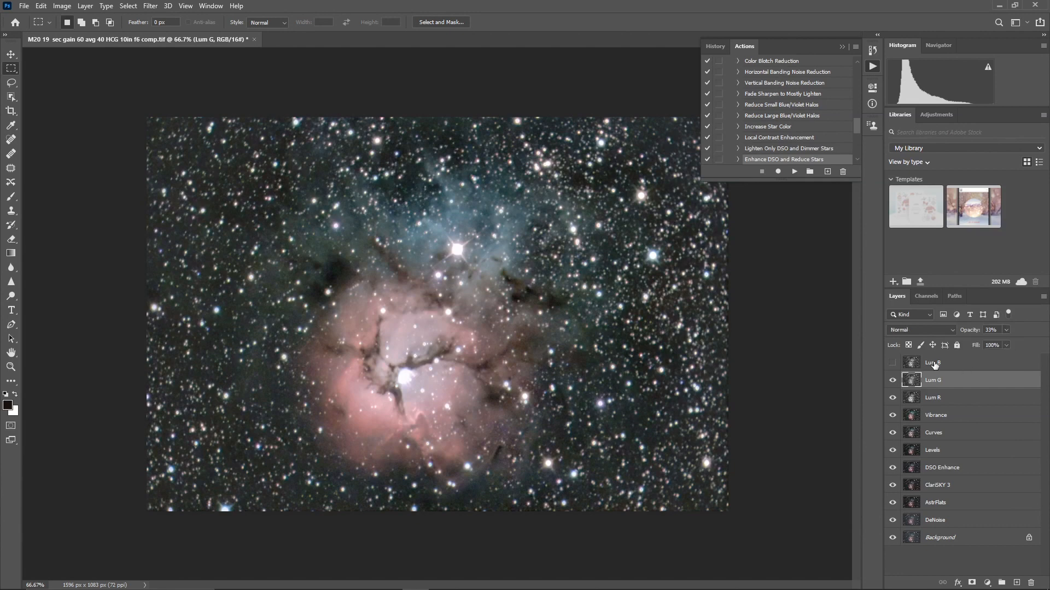
pyautogui.click(893, 364)
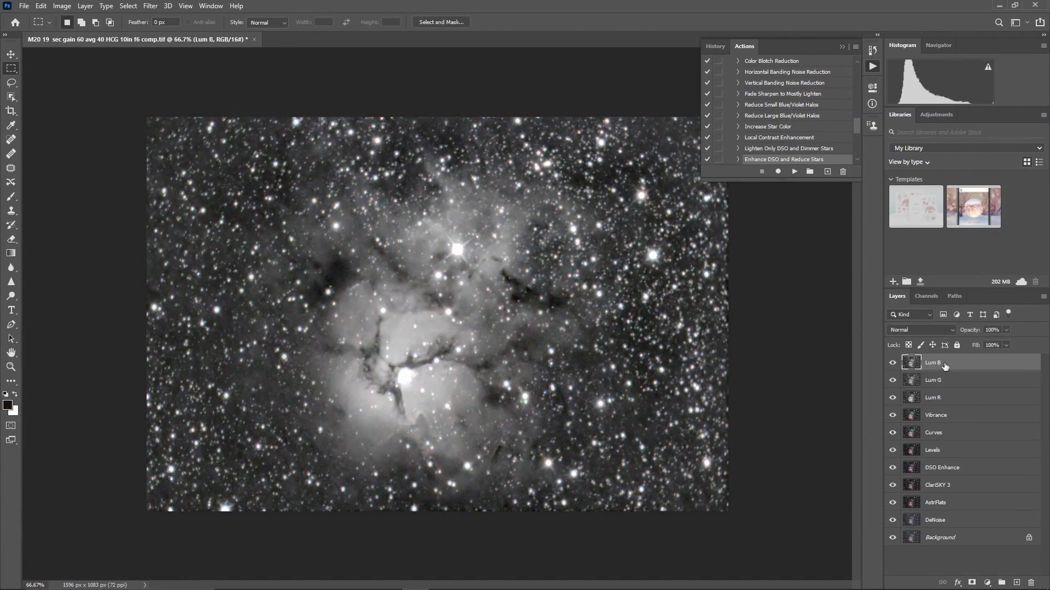
pyautogui.click(953, 329)
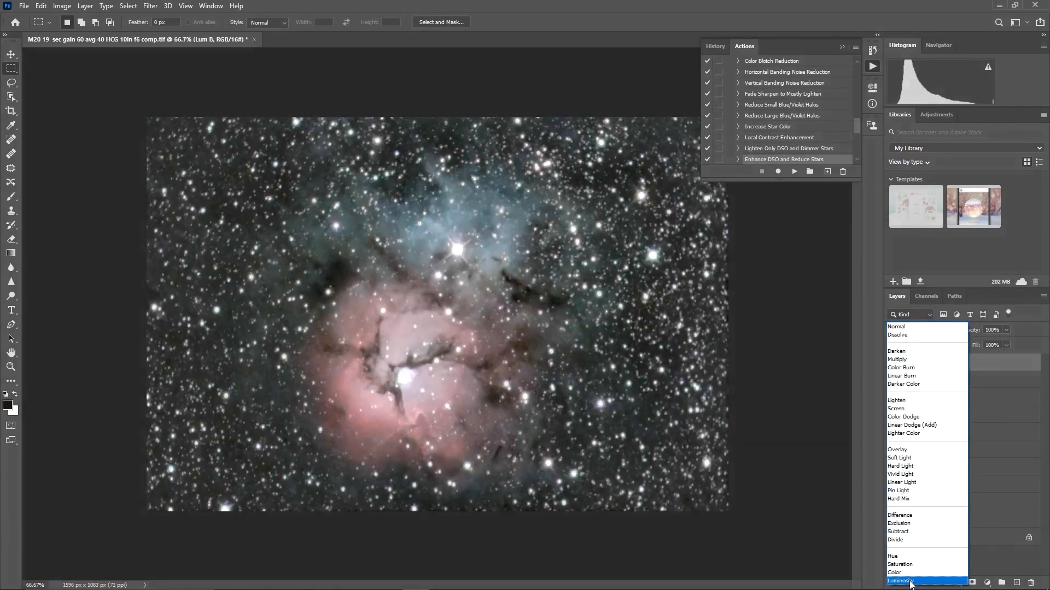
pyautogui.click(909, 583)
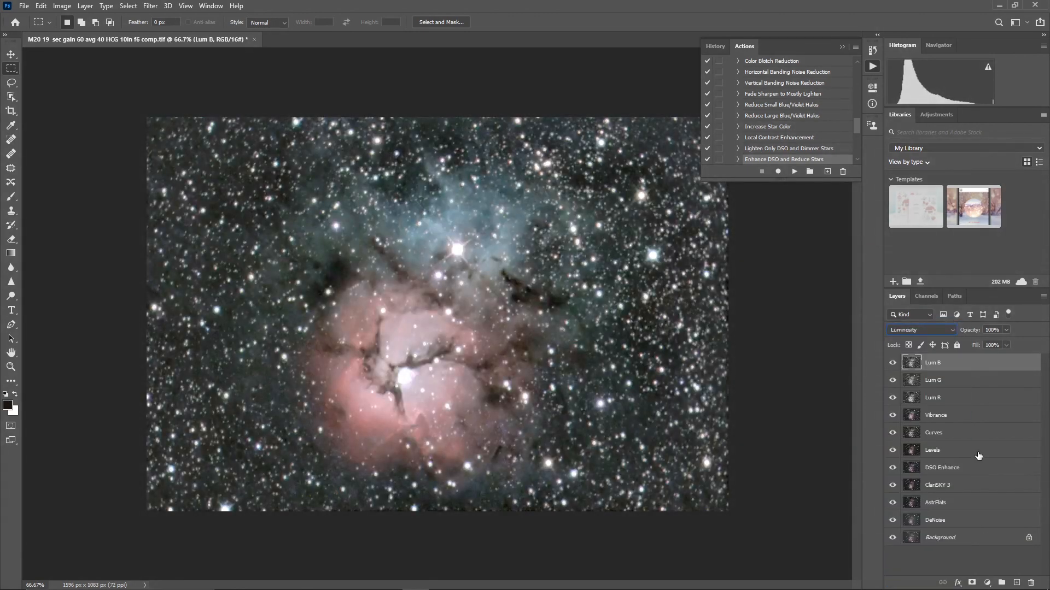
pyautogui.click(1006, 331)
pyautogui.moveTo(973, 347); pyautogui.dragTo(971, 347)
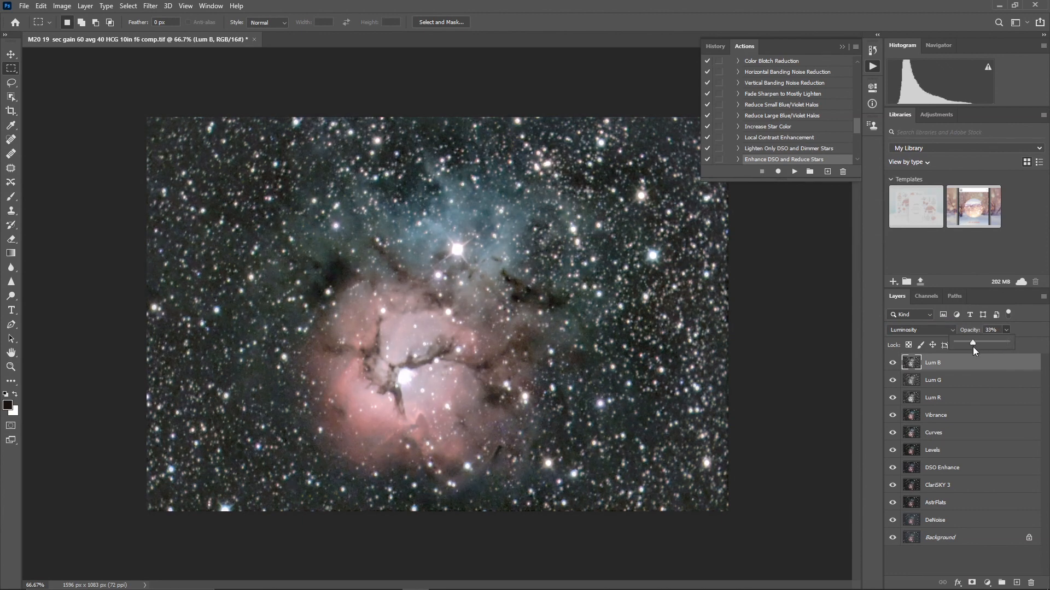
pyautogui.click(1025, 330)
# Step: Merge the Lum B, Lum G and Lum R layers down one after another into the Vibrance layer
pyautogui.click(1043, 296)
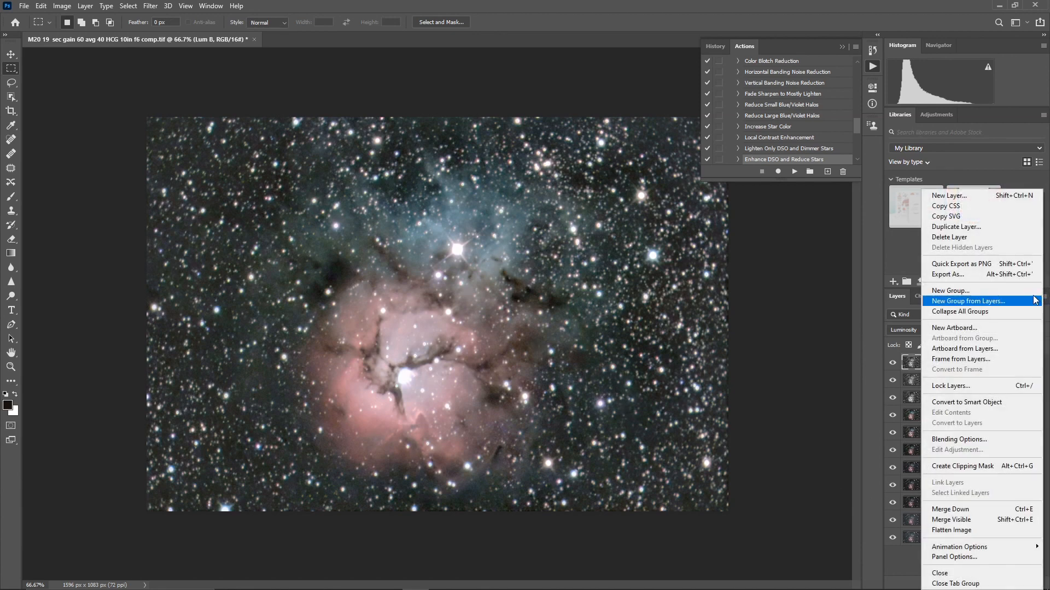
pyautogui.click(971, 510)
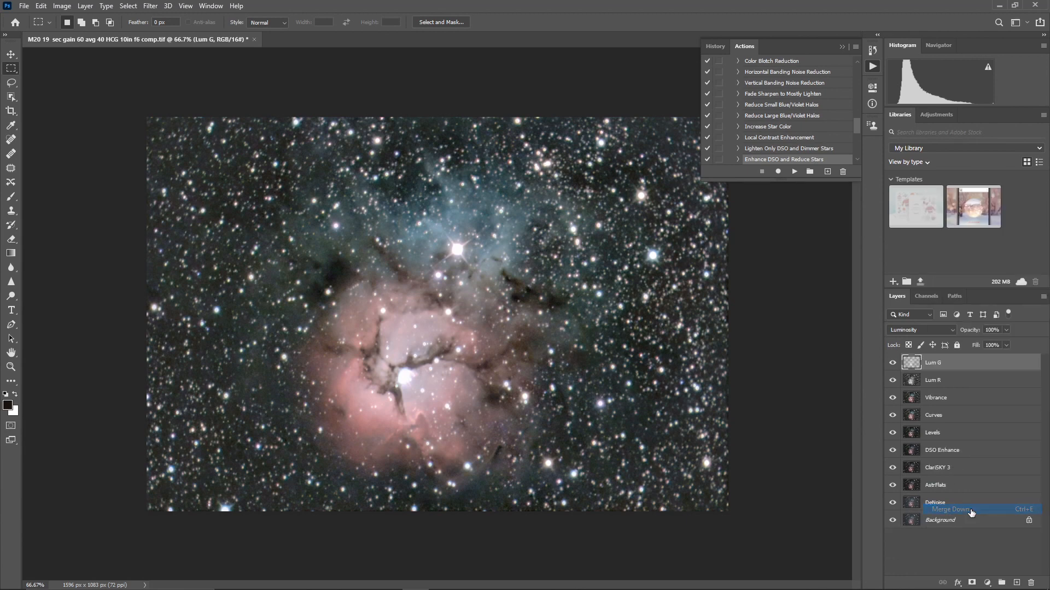
pyautogui.click(1043, 296)
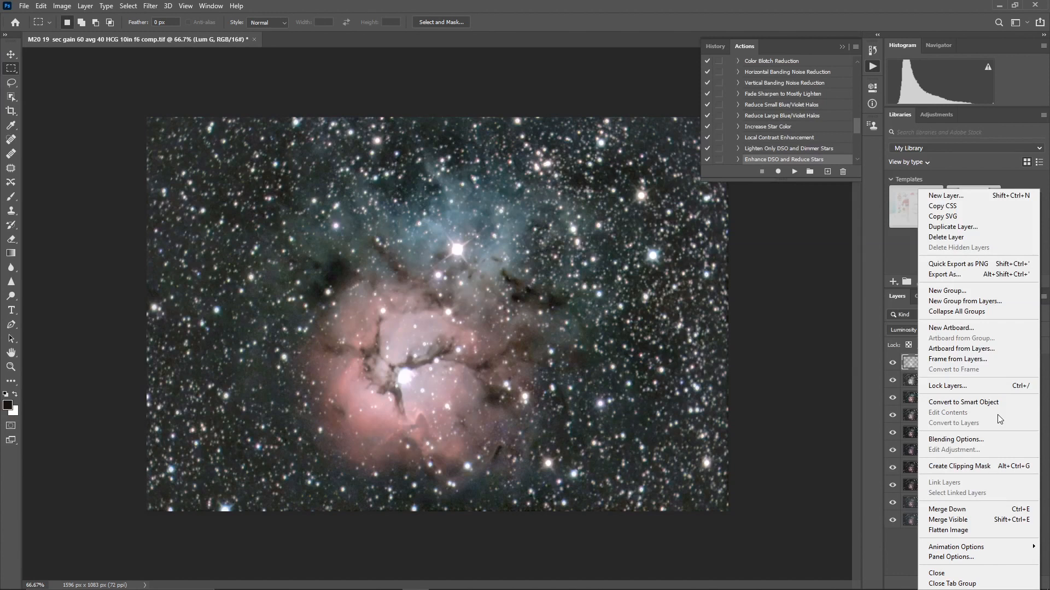
pyautogui.click(978, 511)
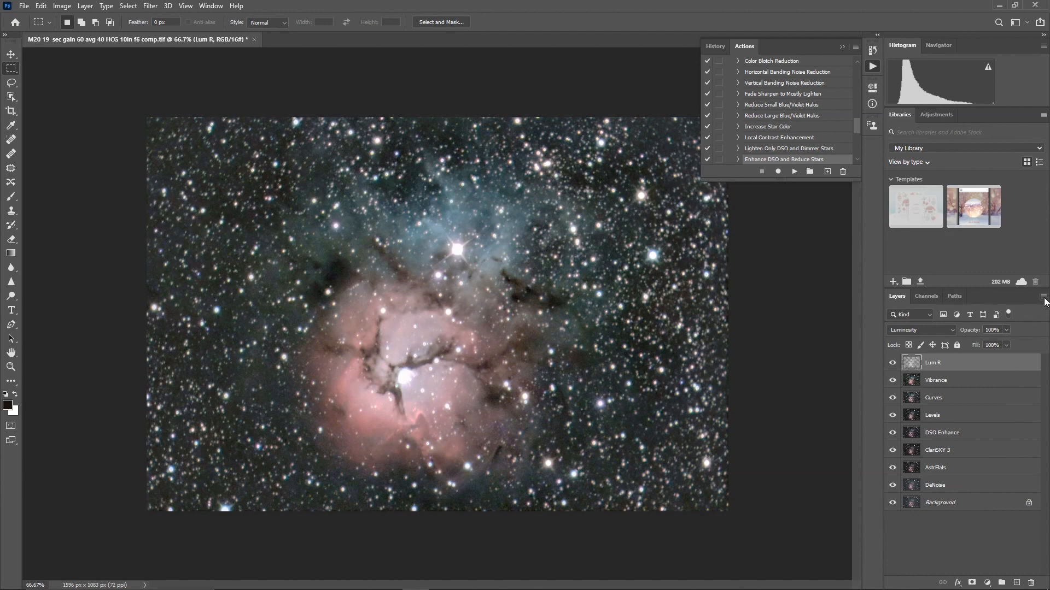
pyautogui.click(1043, 297)
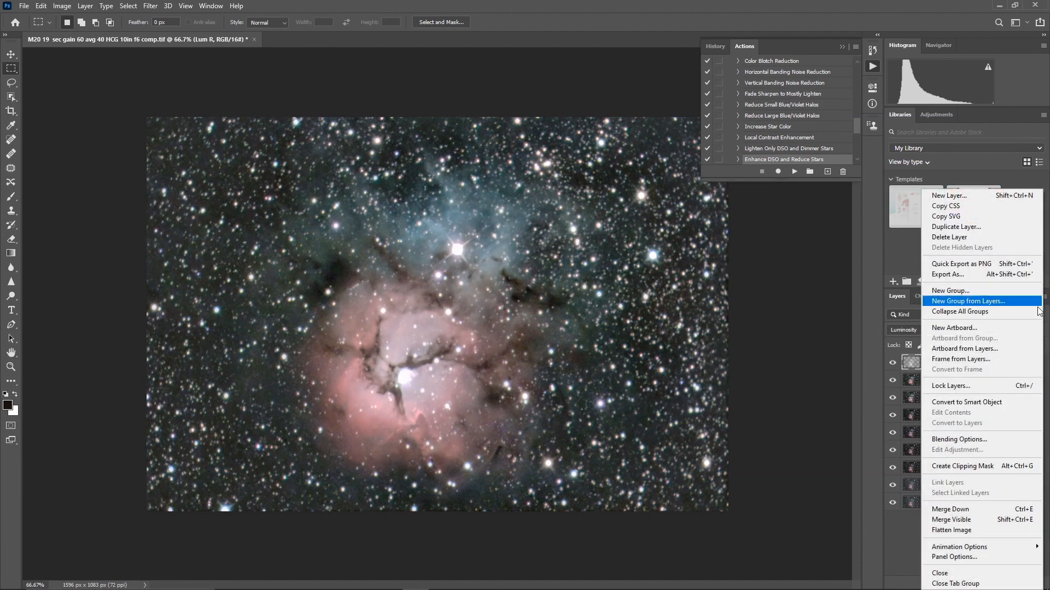
pyautogui.click(978, 511)
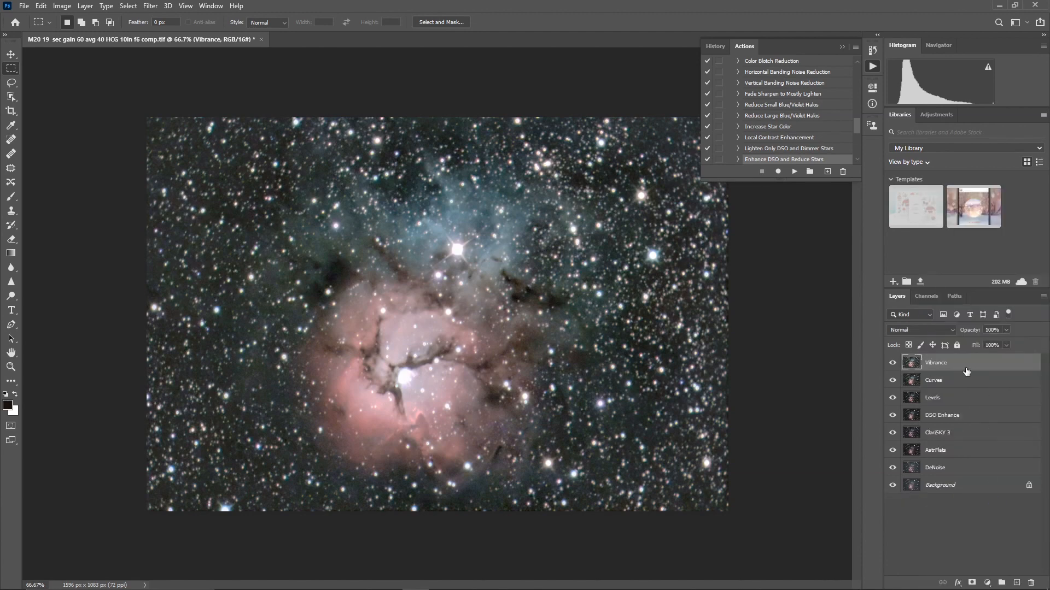
# Step: Duplicate the merged Vibrance layer under the name Hi Pass
pyautogui.click(1043, 297)
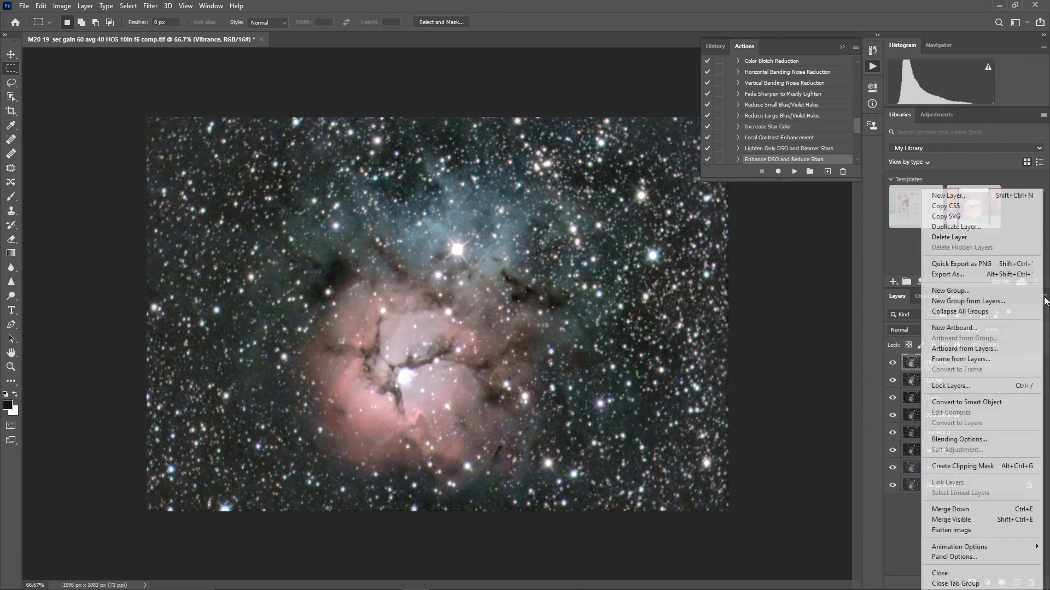
pyautogui.click(956, 227)
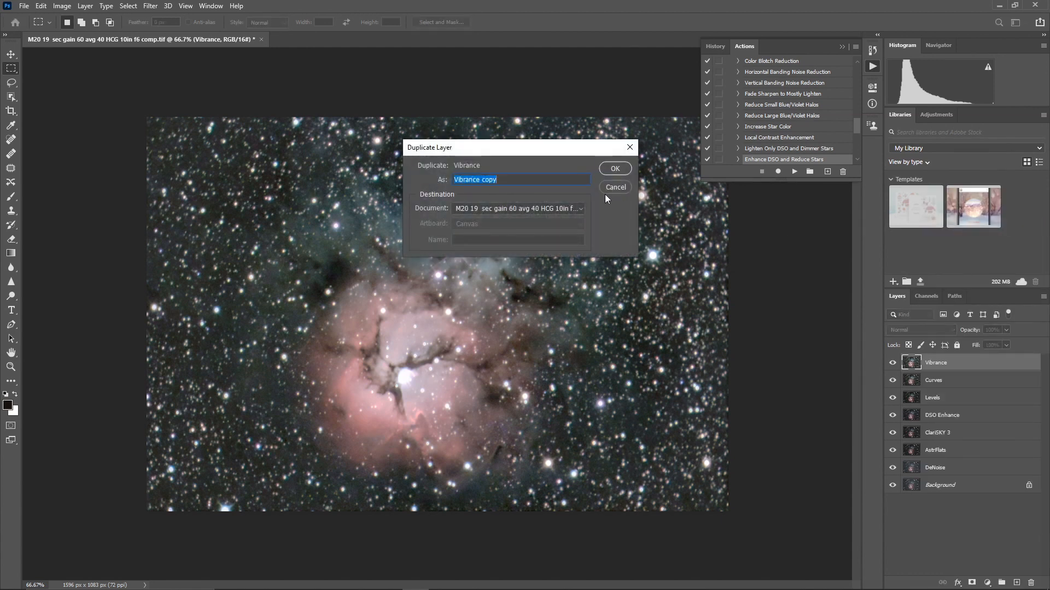
pyautogui.write('Hi Pass')
pyautogui.press('Return')
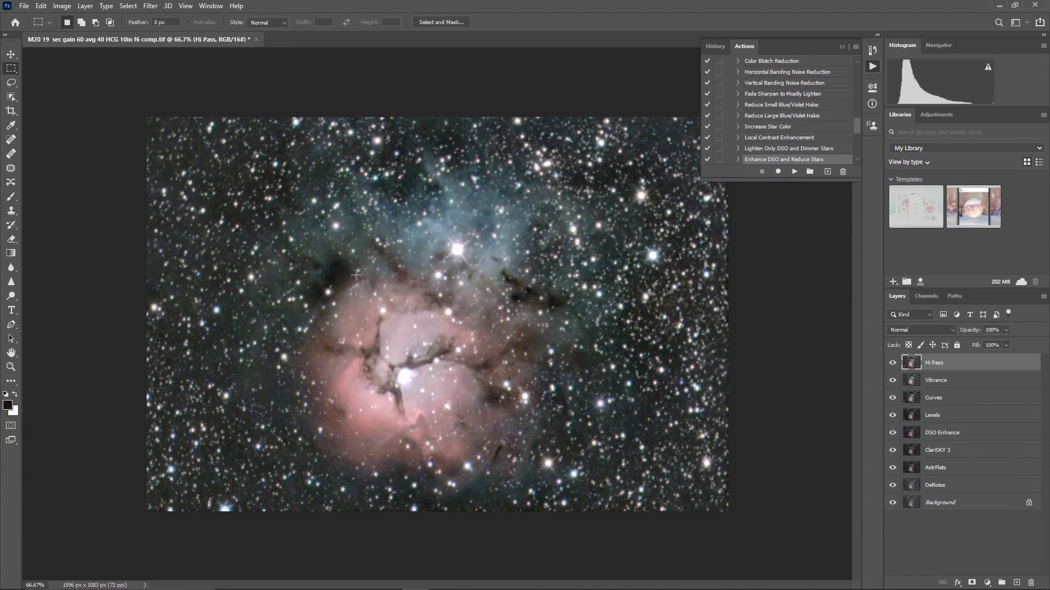
# Step: Apply a High Pass filter with a radius of 16.6 pixels to the Hi Pass layer
pyautogui.click(147, 6)
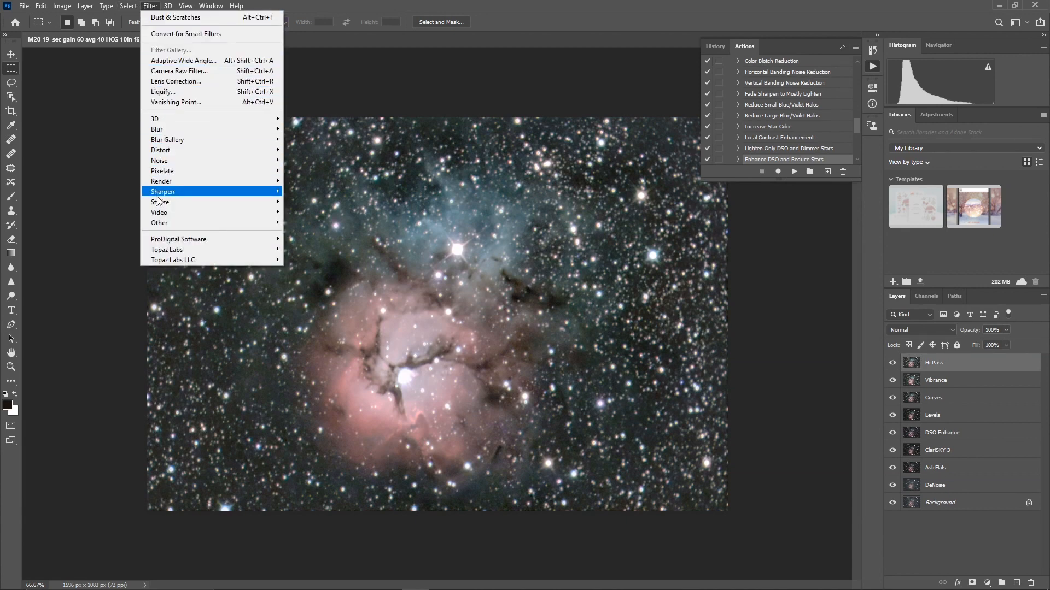
pyautogui.moveTo(159, 224)
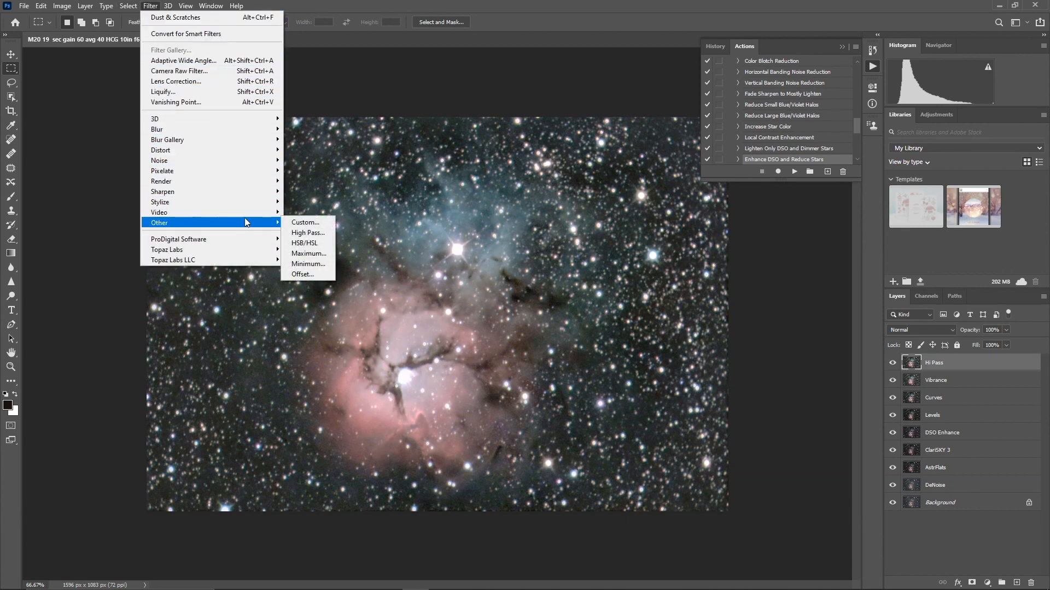
pyautogui.click(301, 229)
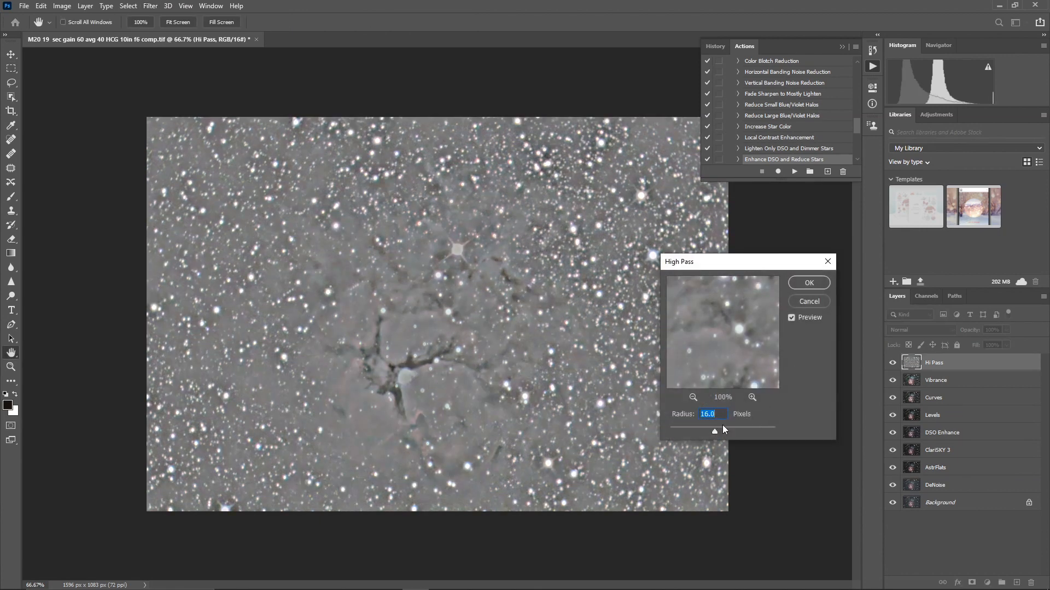
pyautogui.moveTo(693, 434); pyautogui.dragTo(682, 436)
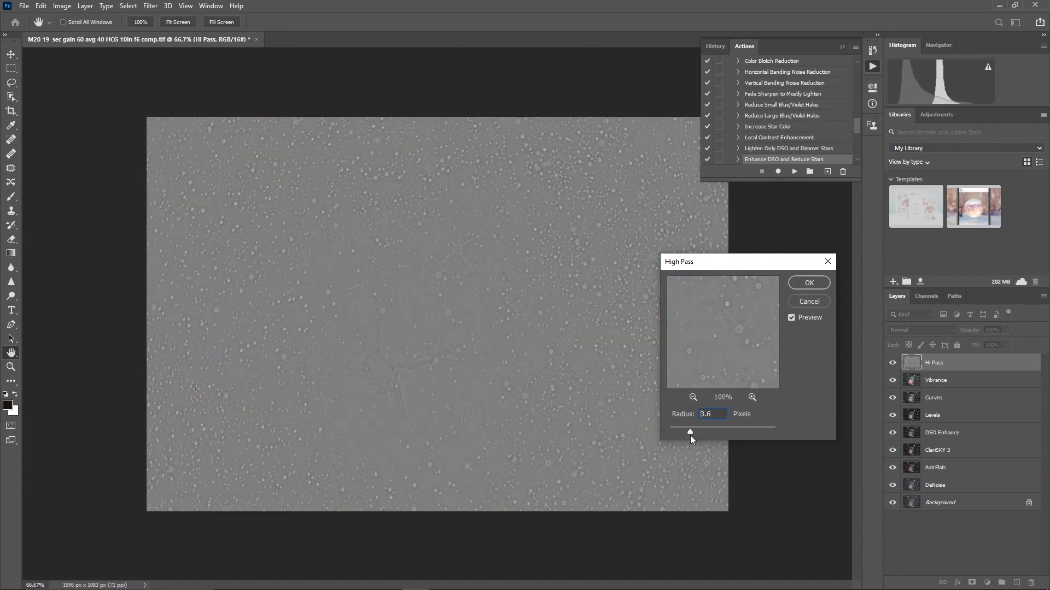
pyautogui.moveTo(694, 434); pyautogui.dragTo(716, 431)
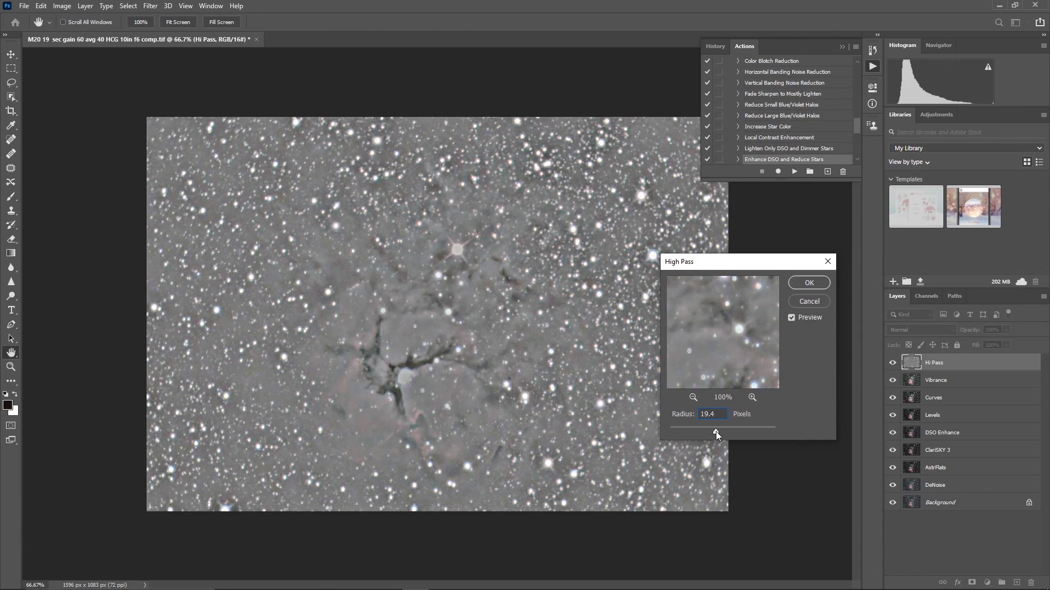
pyautogui.moveTo(716, 432); pyautogui.dragTo(714, 431)
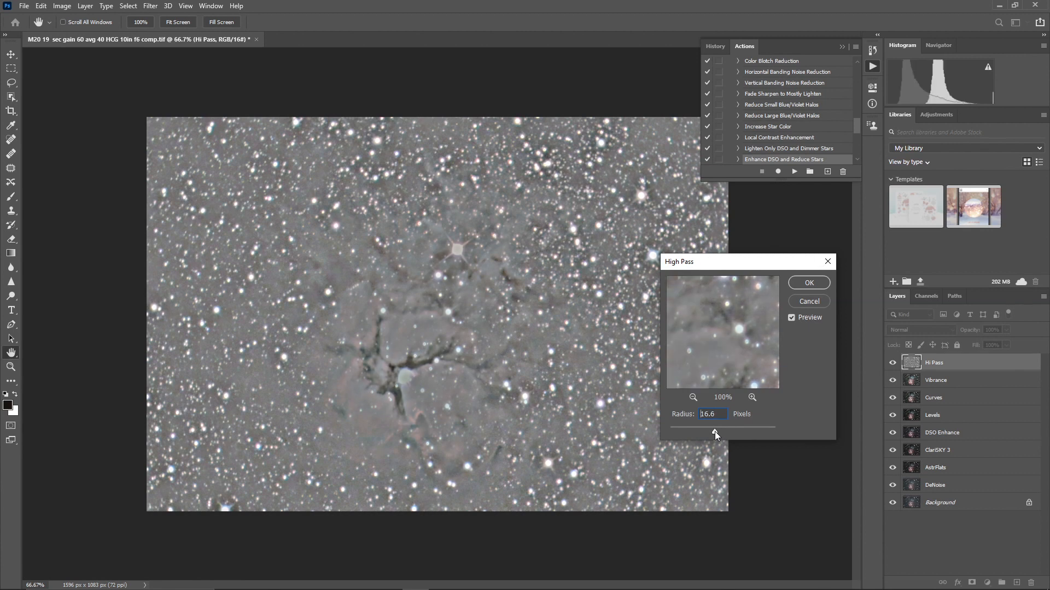
pyautogui.press('Return')
pyautogui.press('m')
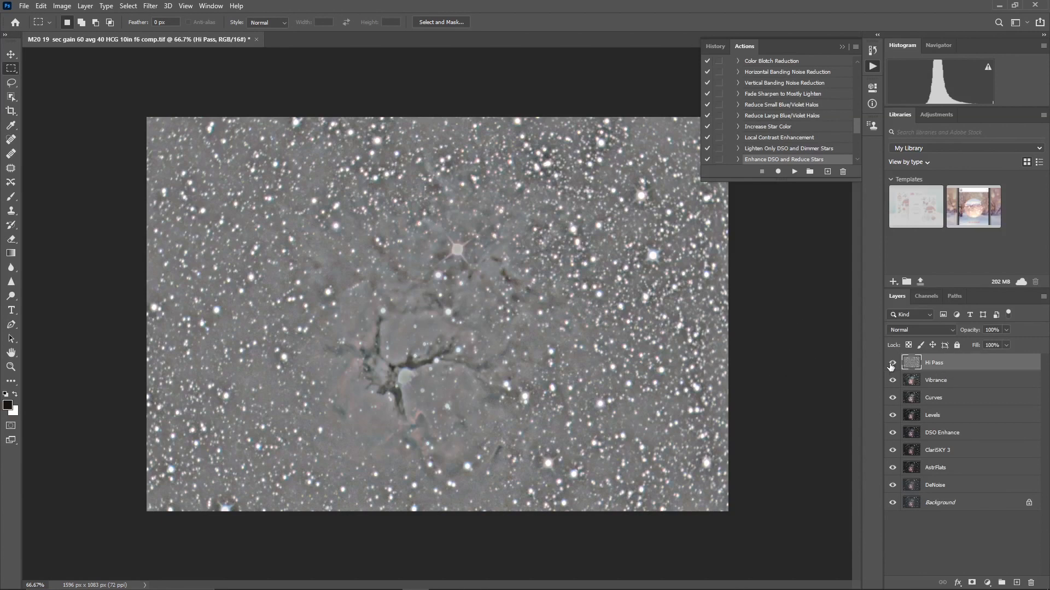
# Step: Set the Hi Pass layer to Overlay blending and reduce its opacity to 34%
pyautogui.click(950, 330)
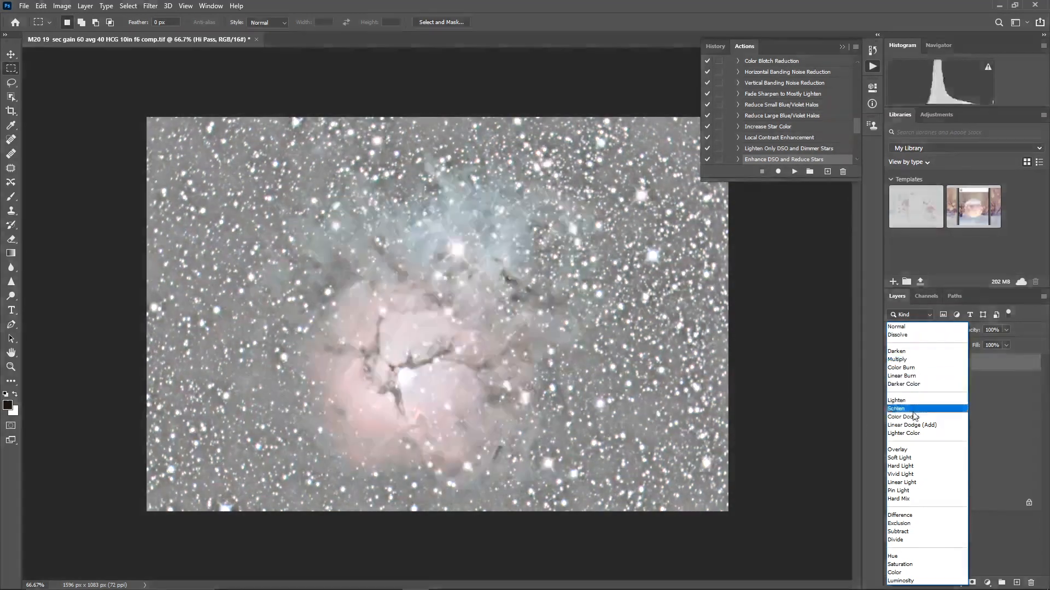
pyautogui.click(907, 449)
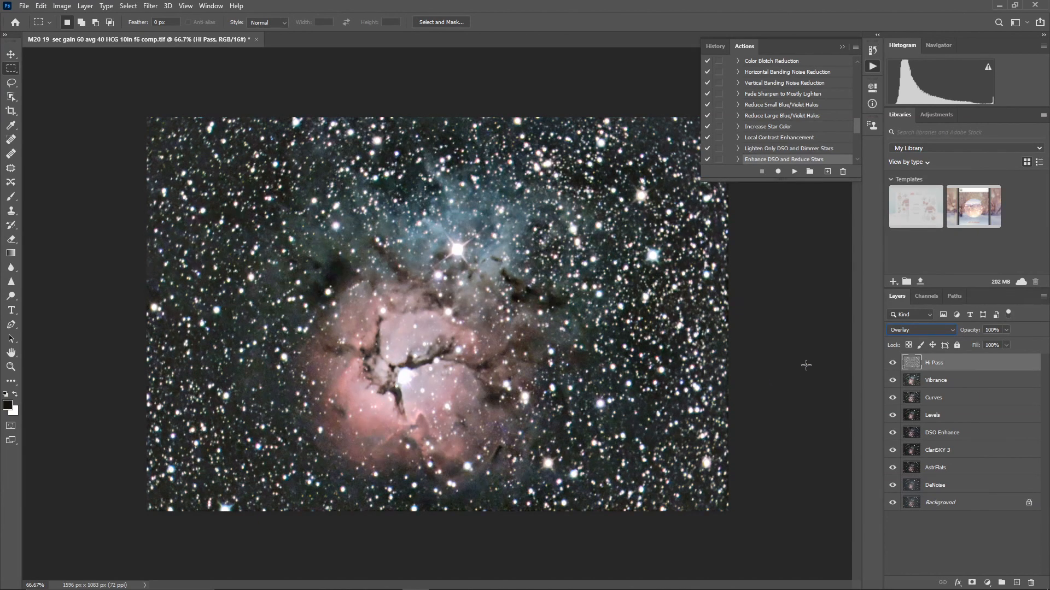
pyautogui.click(1006, 330)
pyautogui.moveTo(976, 343); pyautogui.dragTo(976, 344)
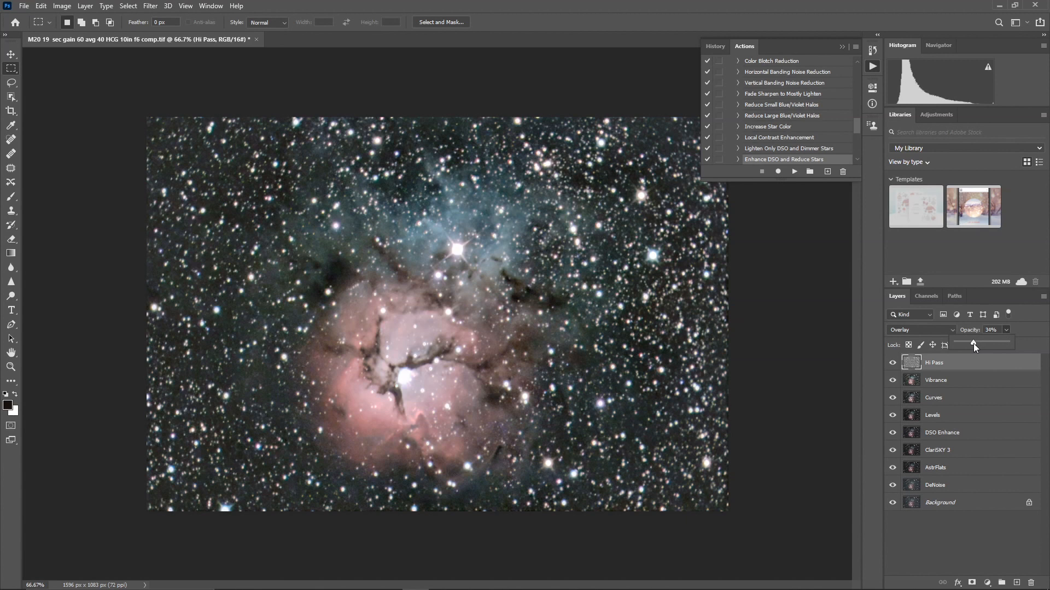
# Step: Merge the Hi Pass layer down into the Vibrance layer
pyautogui.click(1009, 301)
pyautogui.click(1044, 296)
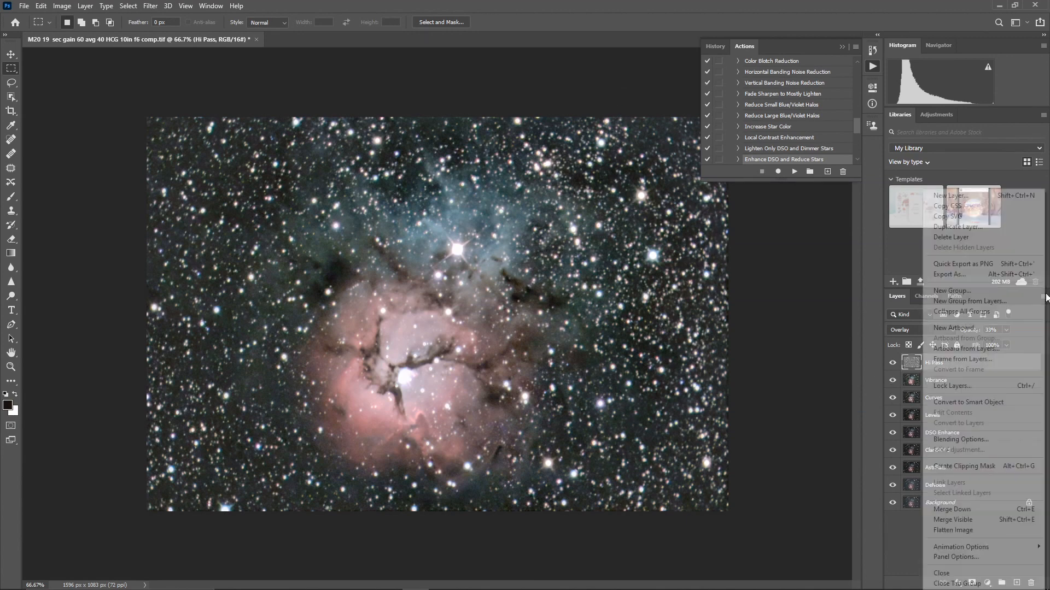
pyautogui.click(966, 511)
# Step: Hide all layers above the Background, and toggle the Vibrance layer's visibility repeatedly to compare the processed image with the original
pyautogui.moveTo(892, 381)
pyautogui.mouseDown()
pyautogui.moveTo(895, 466)
pyautogui.moveTo(894, 368)
pyautogui.mouseUp()
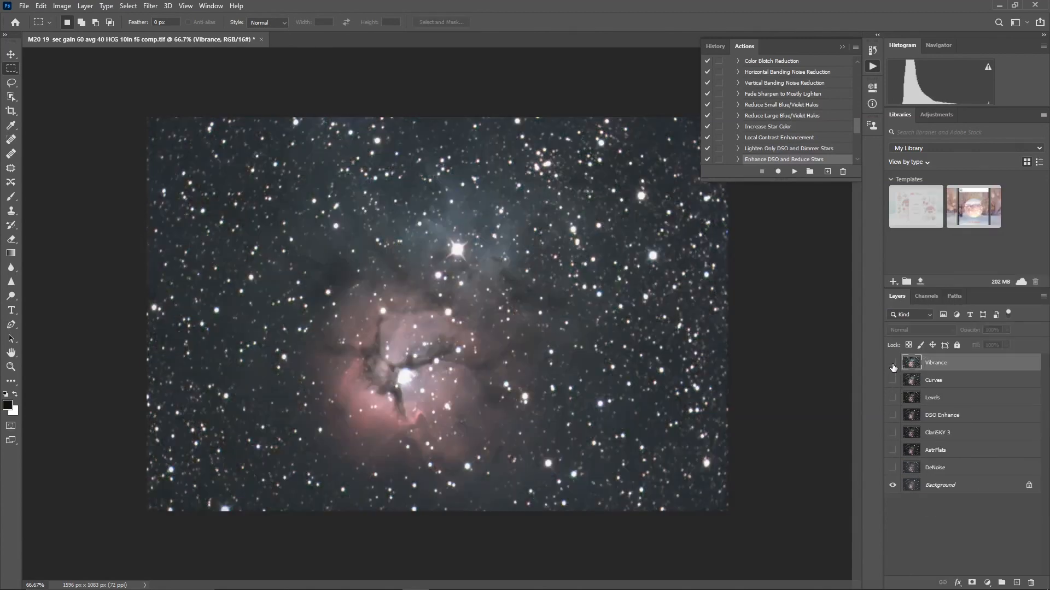
pyautogui.click(893, 363)
pyautogui.click(893, 363)
pyautogui.click(893, 364)
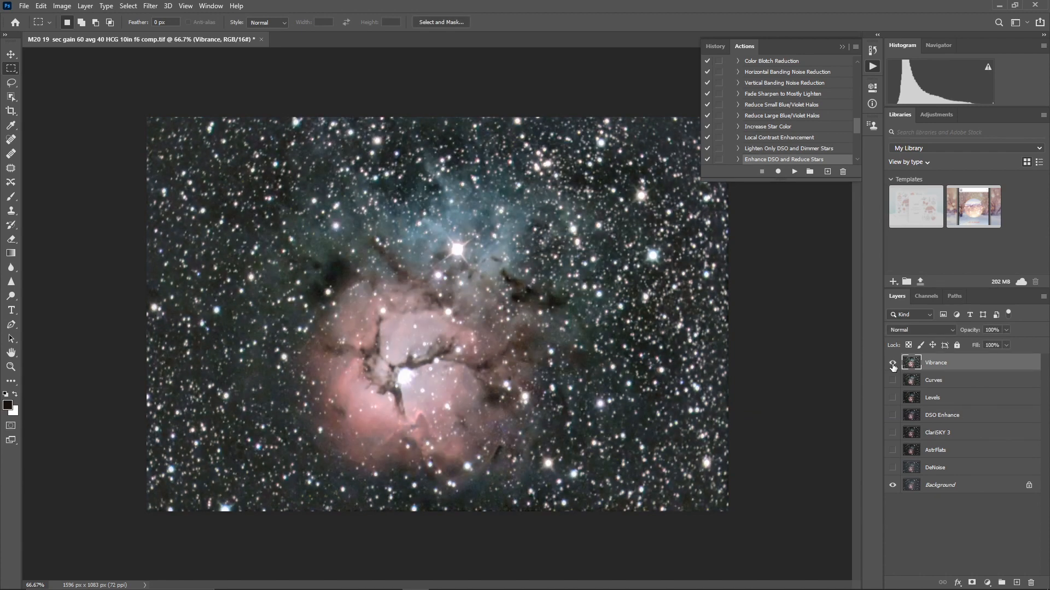
pyautogui.click(893, 364)
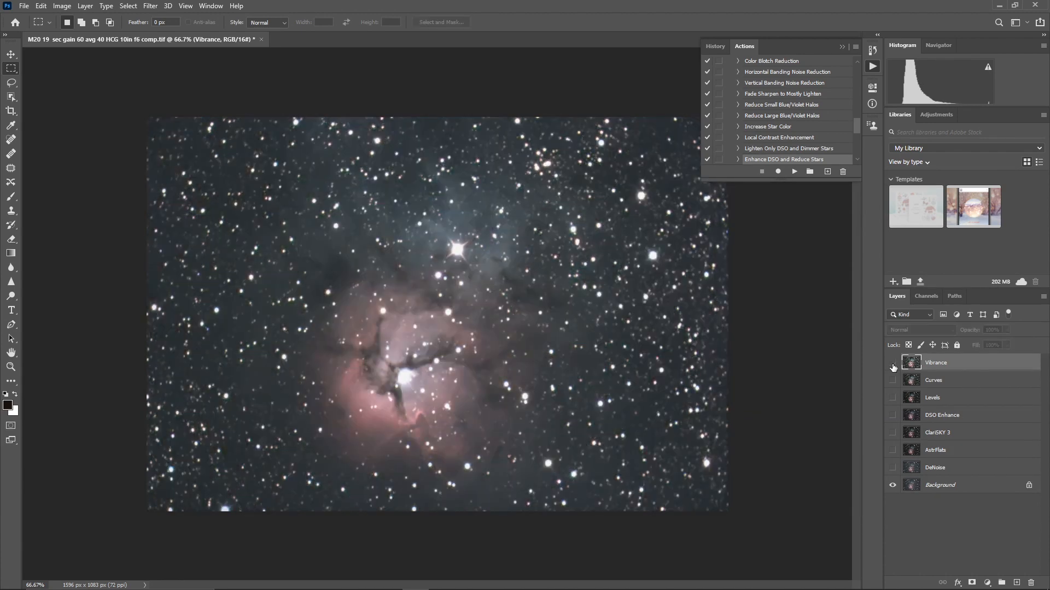
pyautogui.click(892, 364)
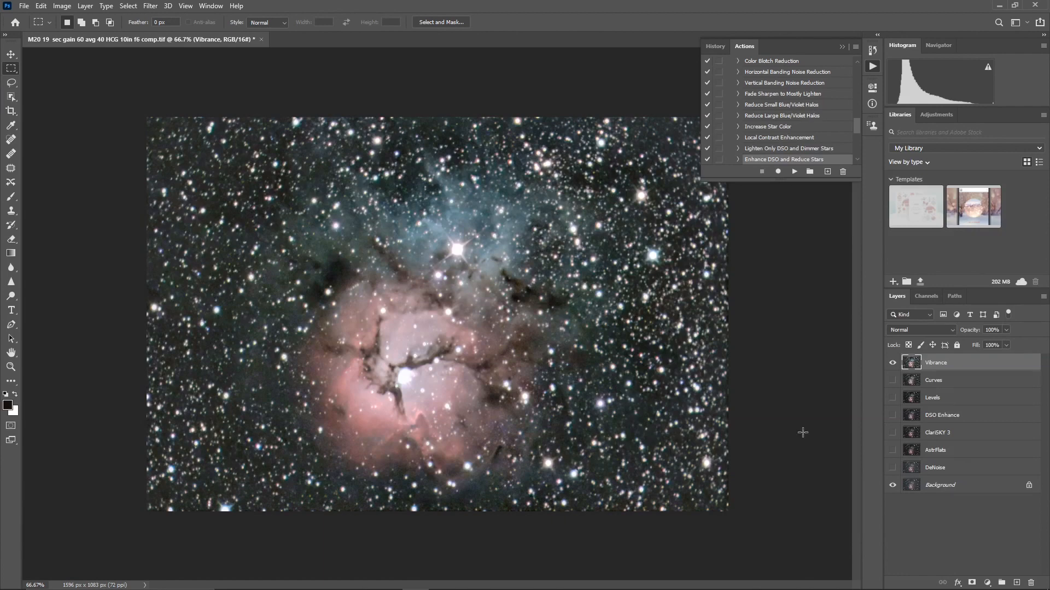
pyautogui.click(894, 364)
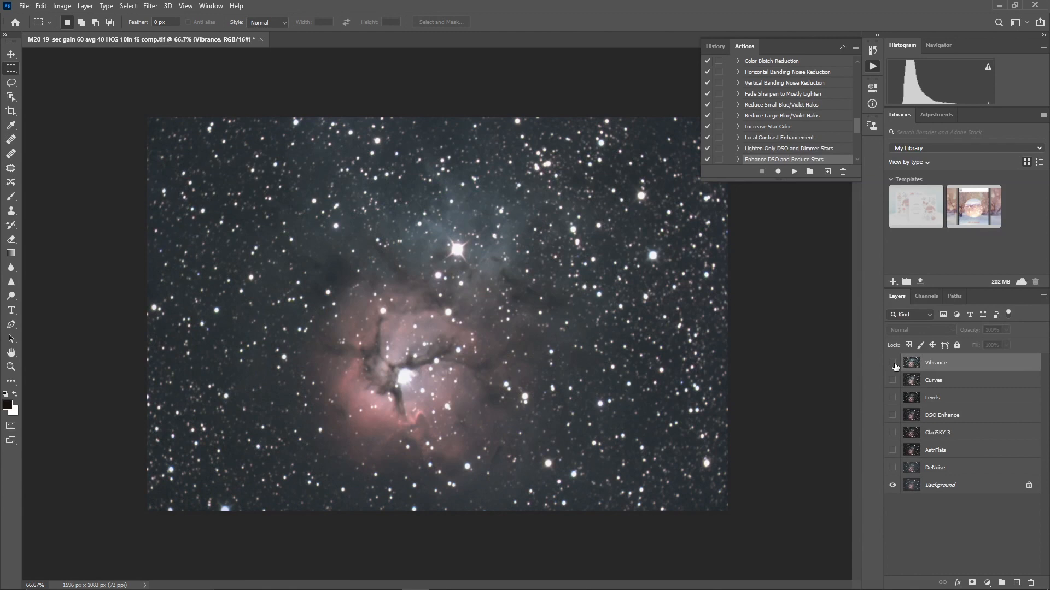